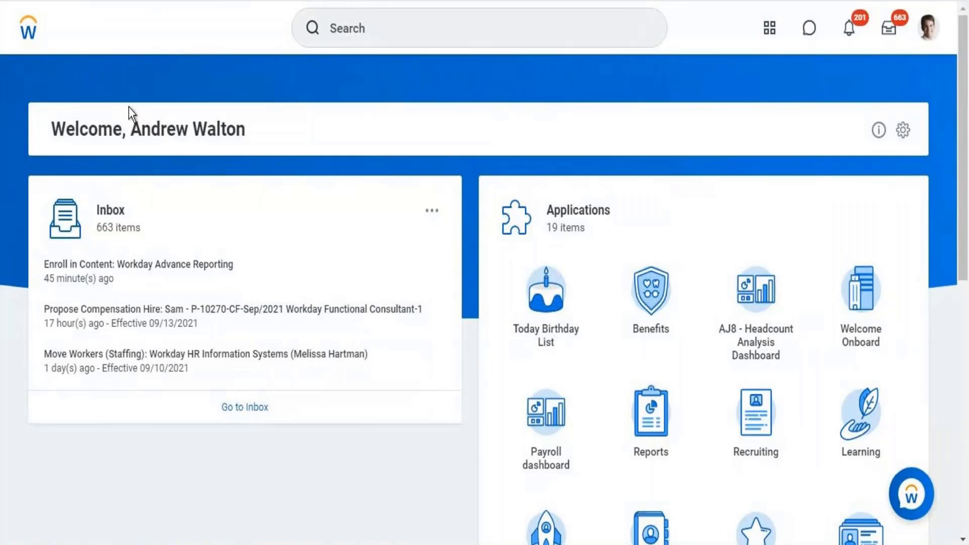
# From the home page, search for 'initiate merit' and scroll the tasks to Initiate Compensation Review Process.
pyautogui.click(38, 26)
pyautogui.click(378, 26)
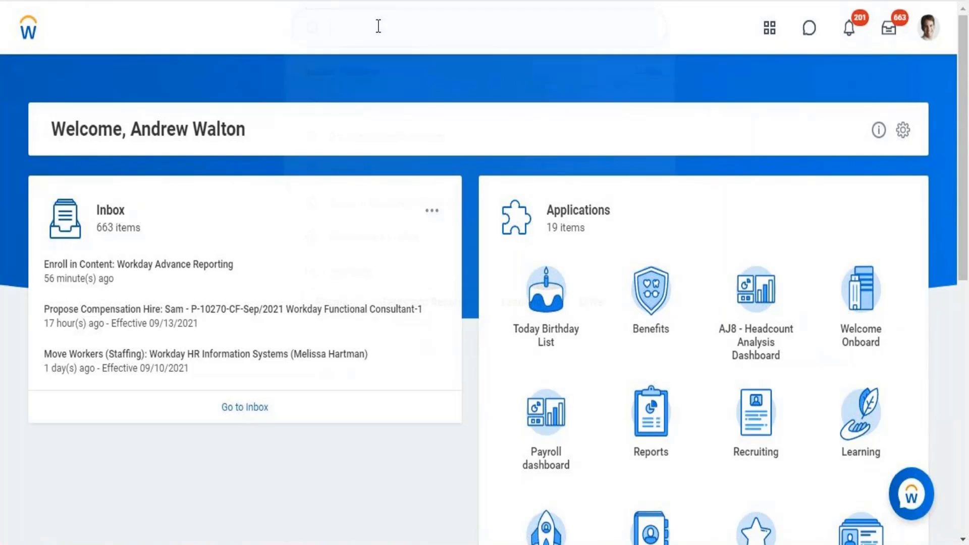
pyautogui.write('initi')
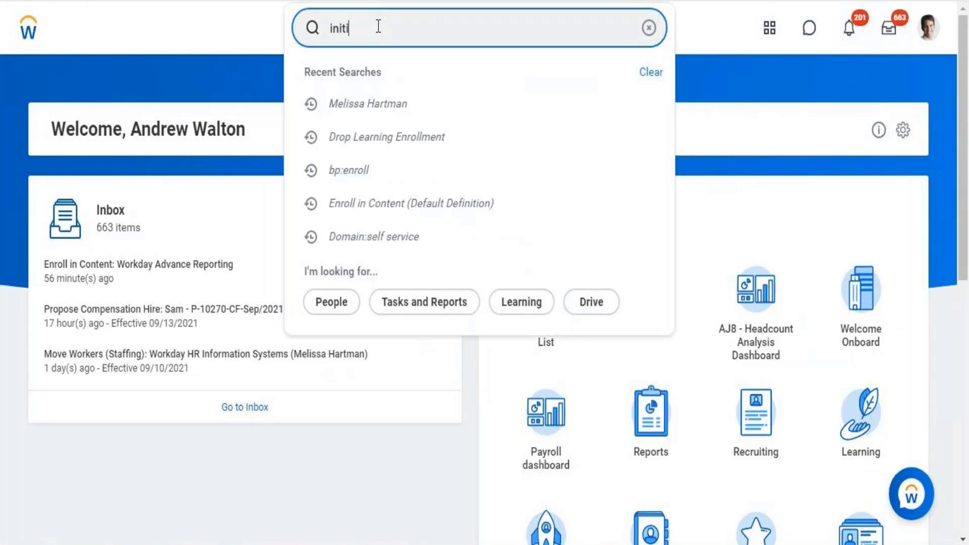
pyautogui.write('ate merit')
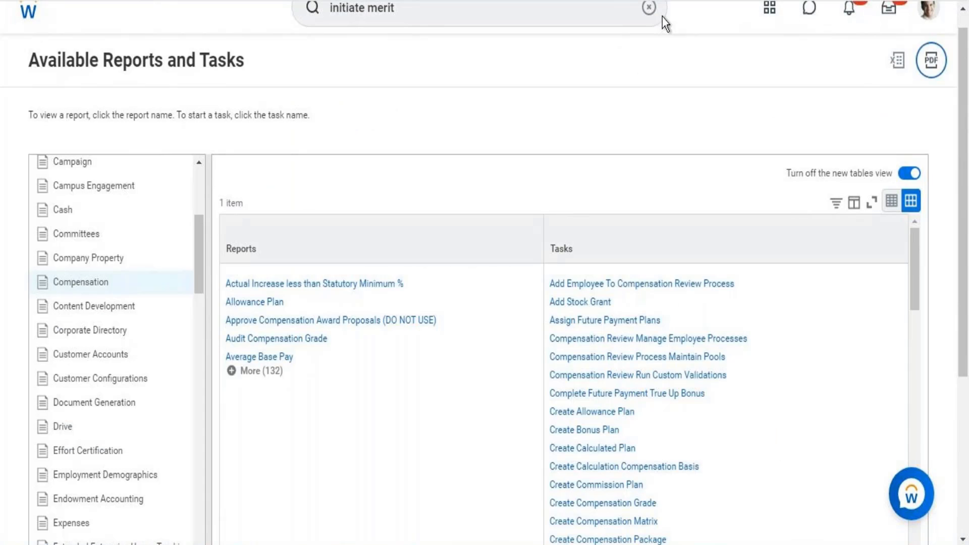
pyautogui.click(423, 16)
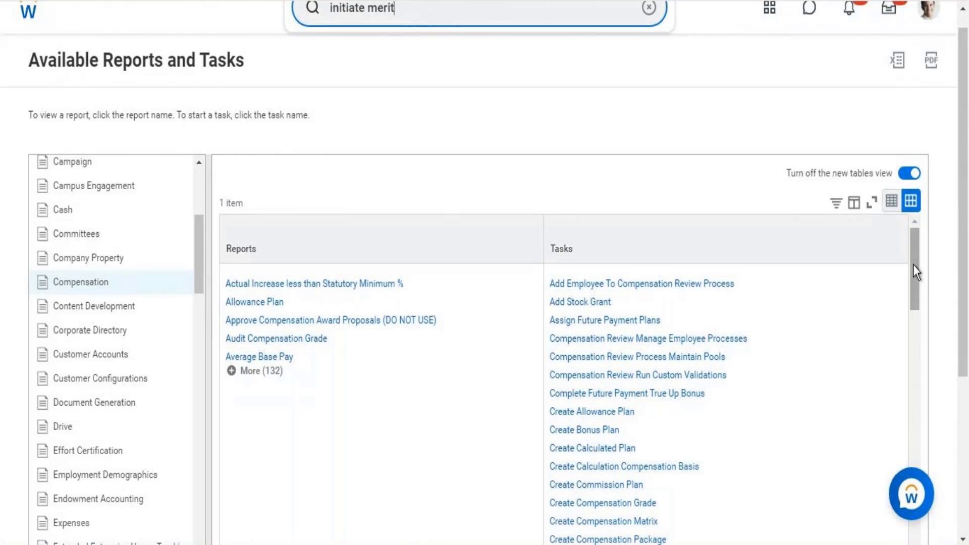
pyautogui.moveTo(913, 264); pyautogui.dragTo(871, 490)
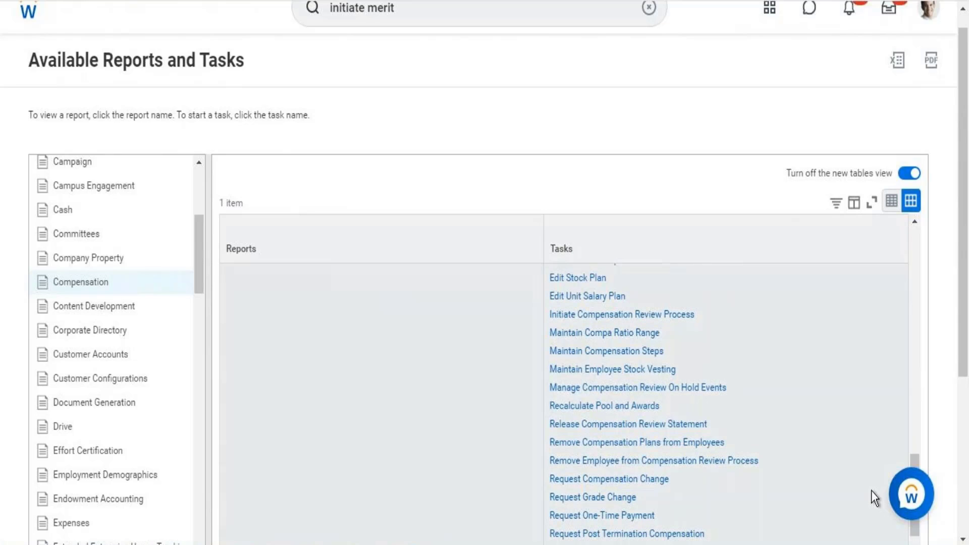
pyautogui.click(625, 318)
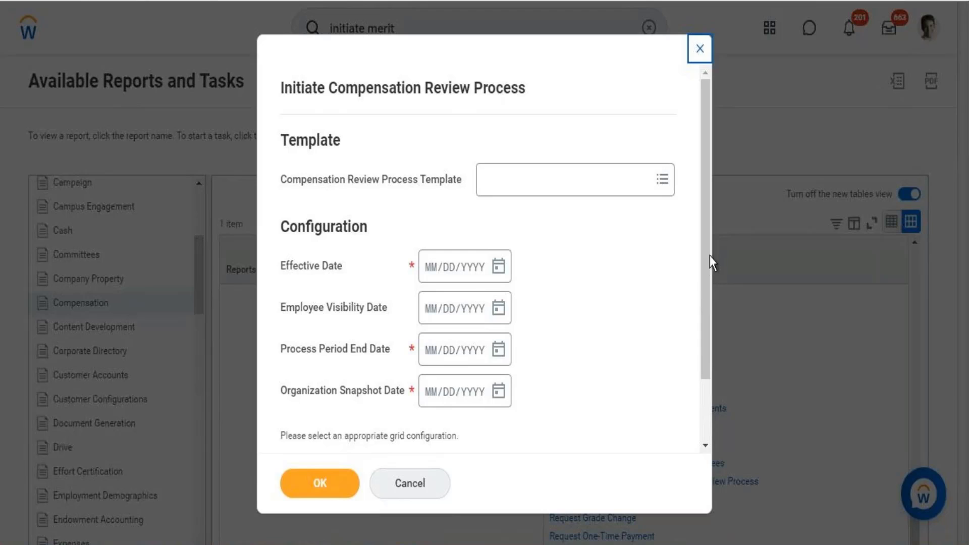
pyautogui.moveTo(707, 256); pyautogui.dragTo(698, 328)
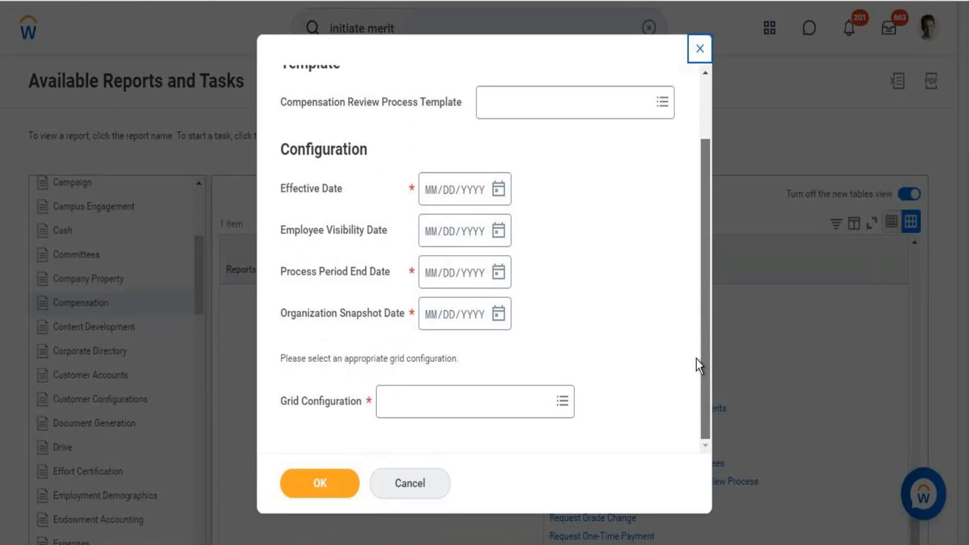
pyautogui.scroll(2, 688, 275)
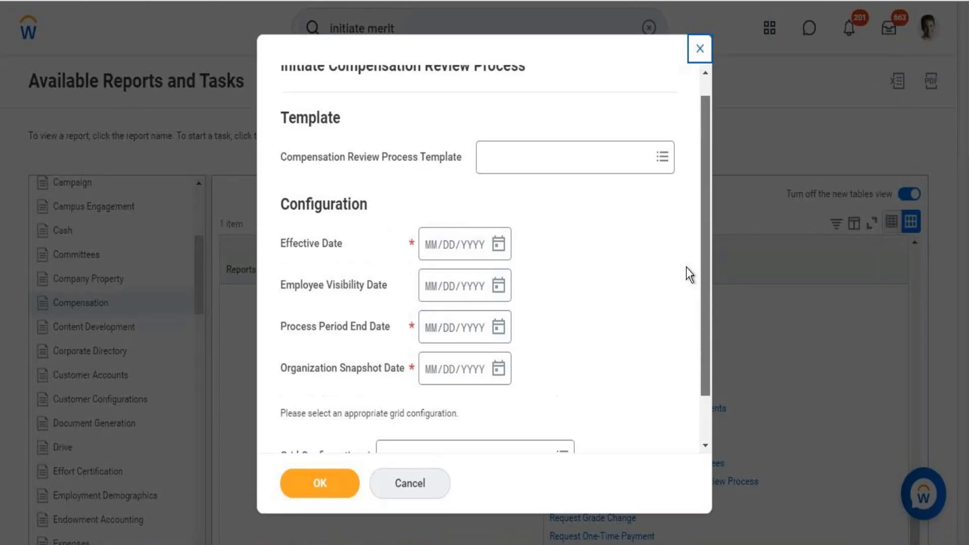
pyautogui.click(616, 180)
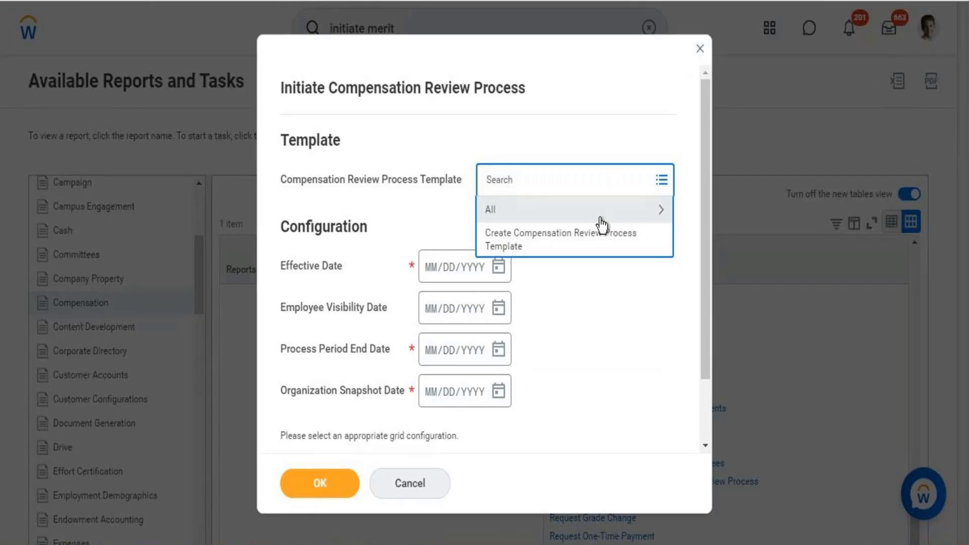
pyautogui.click(601, 218)
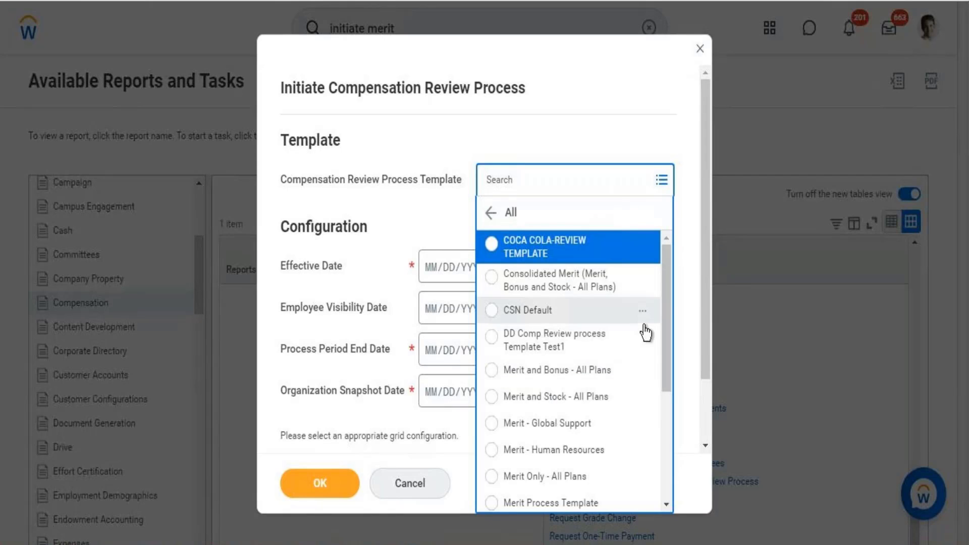
pyautogui.moveTo(662, 280); pyautogui.dragTo(655, 253)
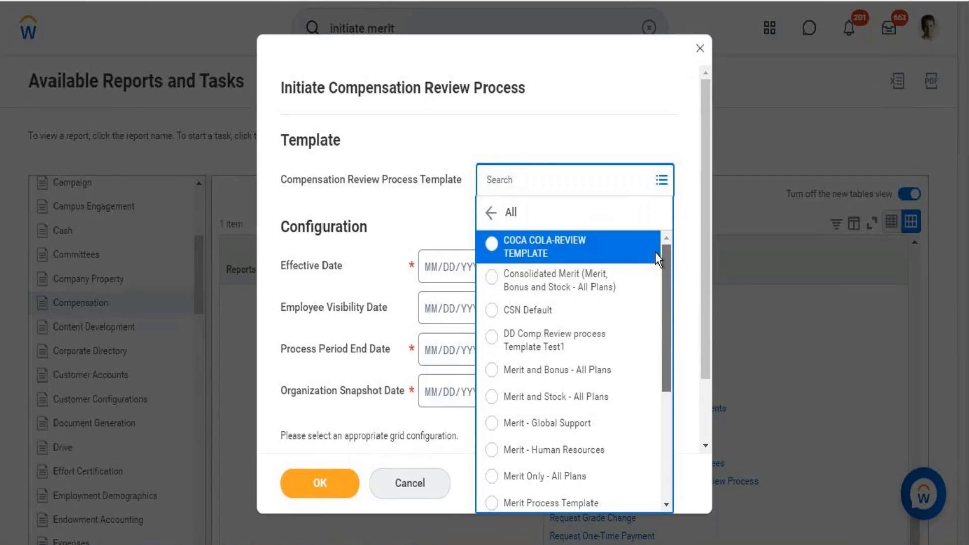
pyautogui.click(439, 212)
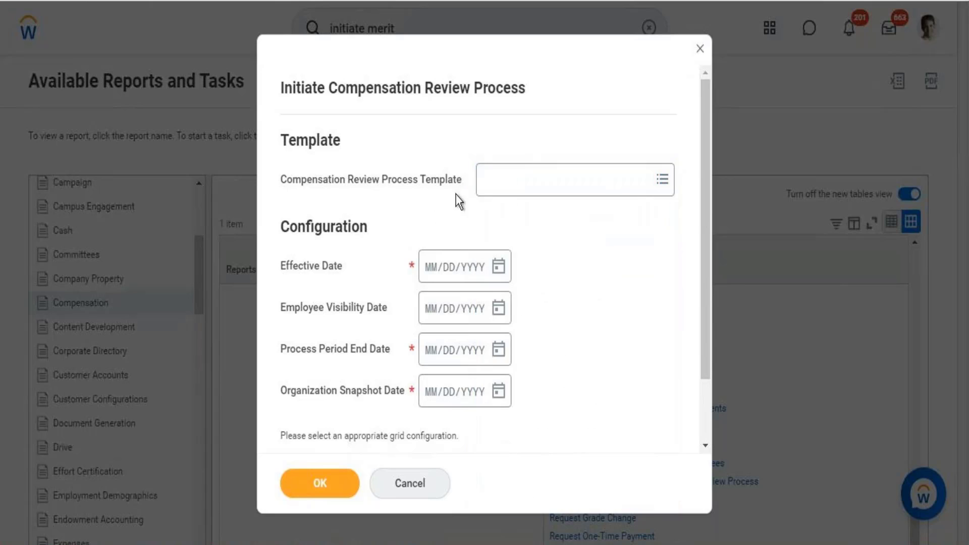
pyautogui.click(702, 53)
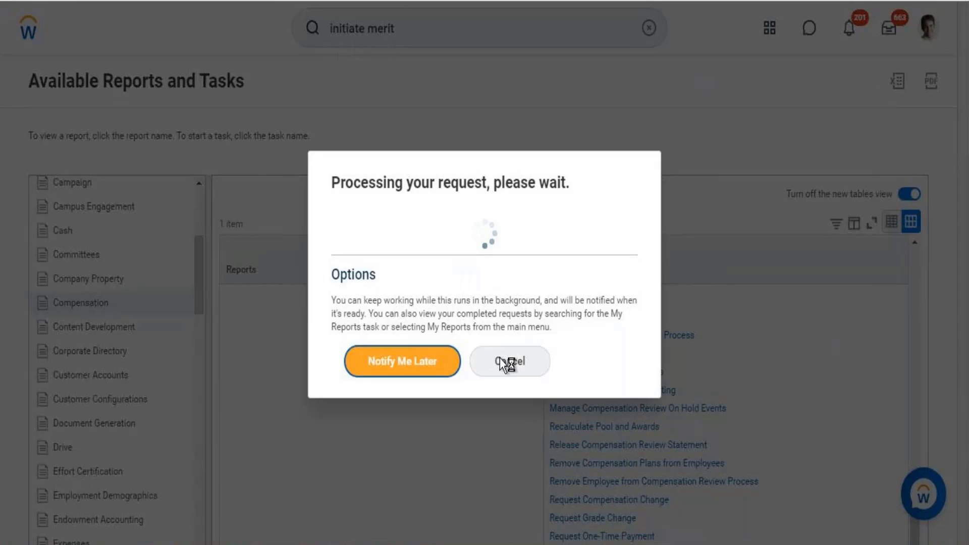
pyautogui.click(500, 360)
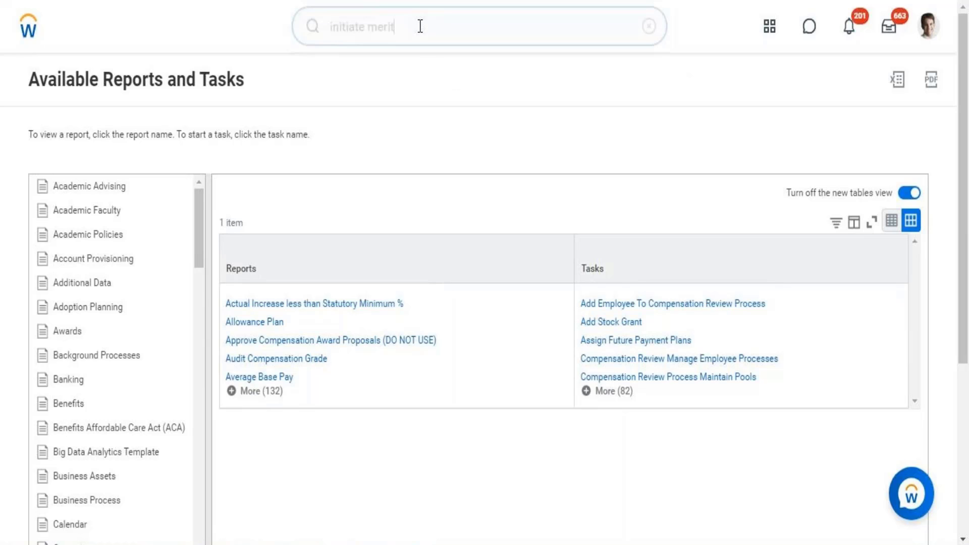
# Replace the old search with 'compensation template' to surface the Create Compensation Review Process Template task.
pyautogui.click(420, 26)
pyautogui.press('BackSpace')
pyautogui.press('BackSpace')
pyautogui.press('BackSpace')
pyautogui.press('BackSpace')
pyautogui.press('BackSpace')
pyautogui.press('BackSpace')
pyautogui.press('BackSpace')
pyautogui.press('BackSpace')
pyautogui.press('BackSpace')
pyautogui.press('BackSpace')
pyautogui.press('BackSpace')
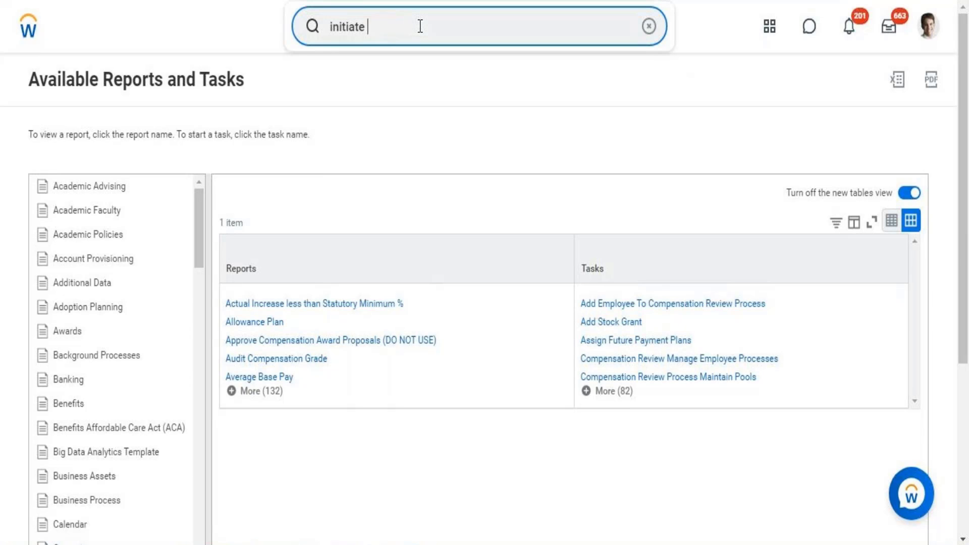
pyautogui.press('BackSpace')
pyautogui.press('BackSpace')
pyautogui.press('BackSpace')
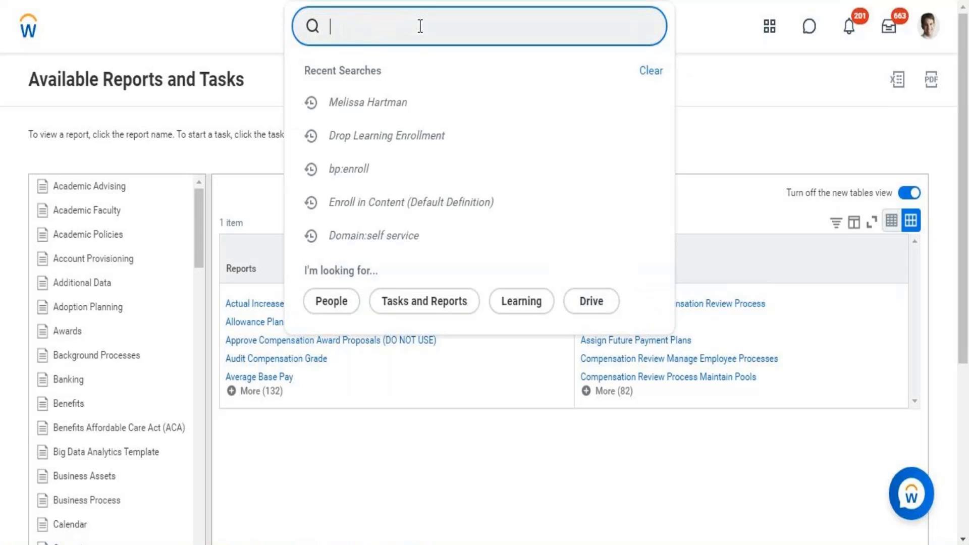
pyautogui.write('a')
pyautogui.press('BackSpace')
pyautogui.write('compen')
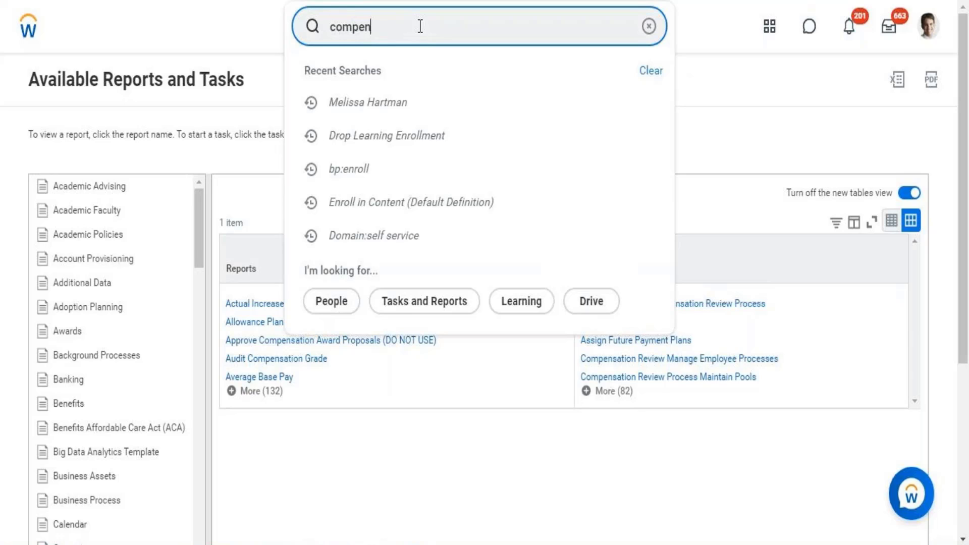
pyautogui.write('sation')
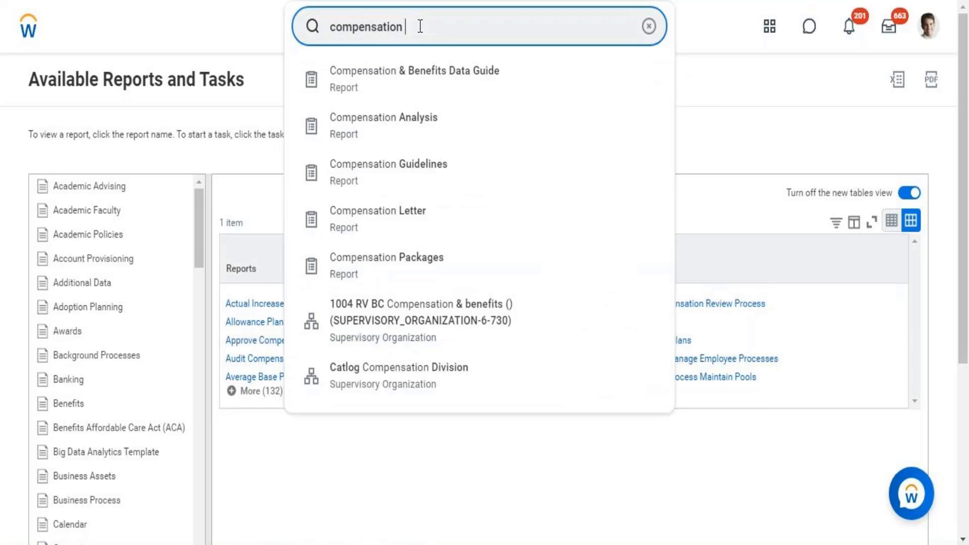
pyautogui.write('review')
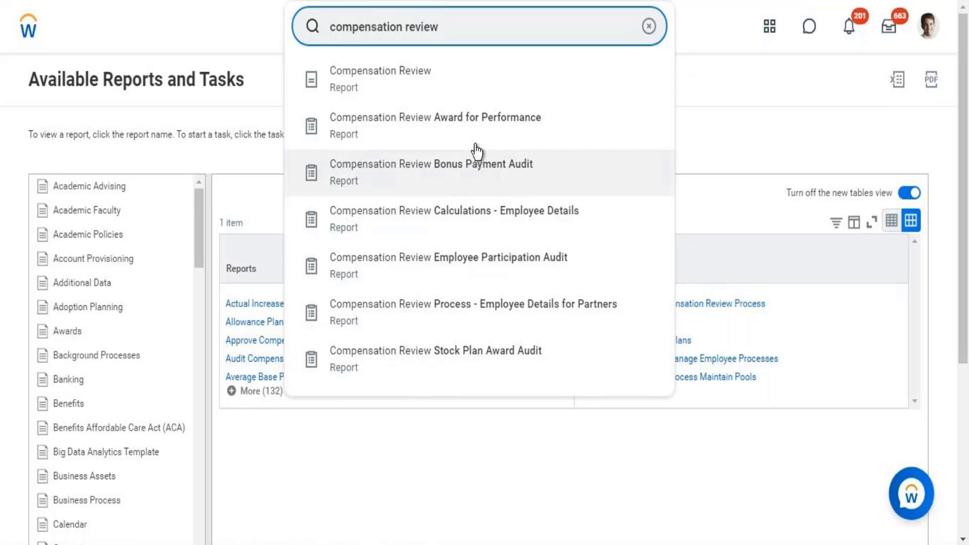
pyautogui.press('BackSpace')
pyautogui.press('BackSpace')
pyautogui.press('BackSpace')
pyautogui.press('BackSpace')
pyautogui.press('BackSpace')
pyautogui.press('BackSpace')
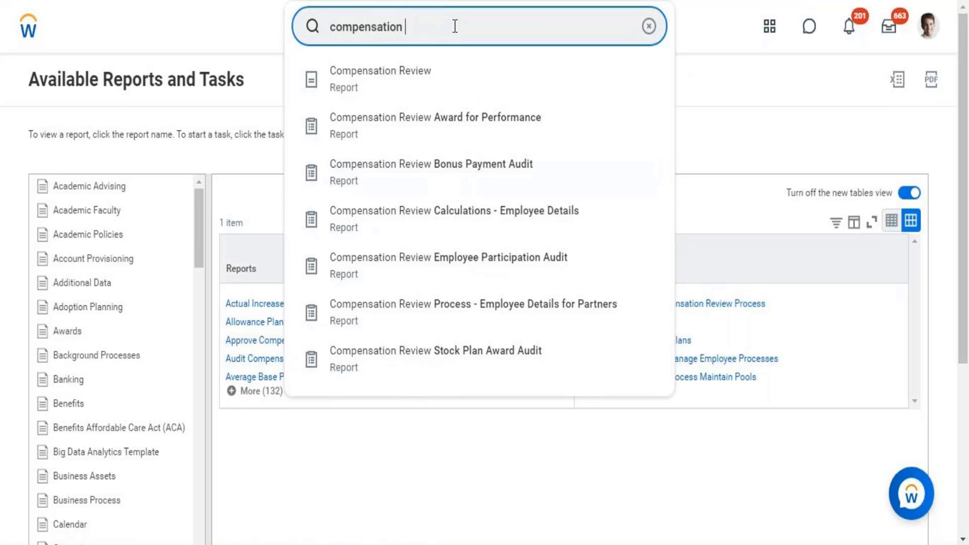
pyautogui.write('template')
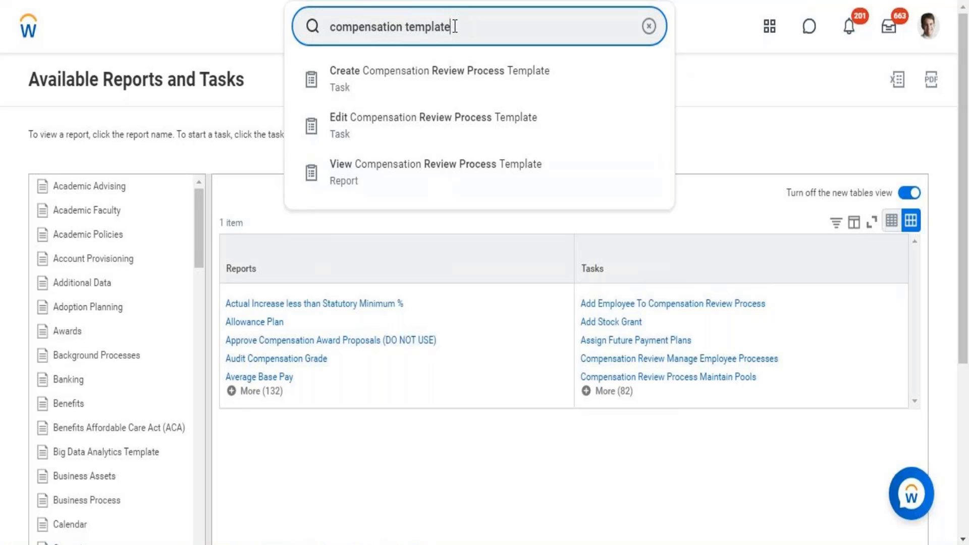
# Start Create Compensation Review Process Template and look over the empty form, ready to fill the Name.
pyautogui.click(453, 90)
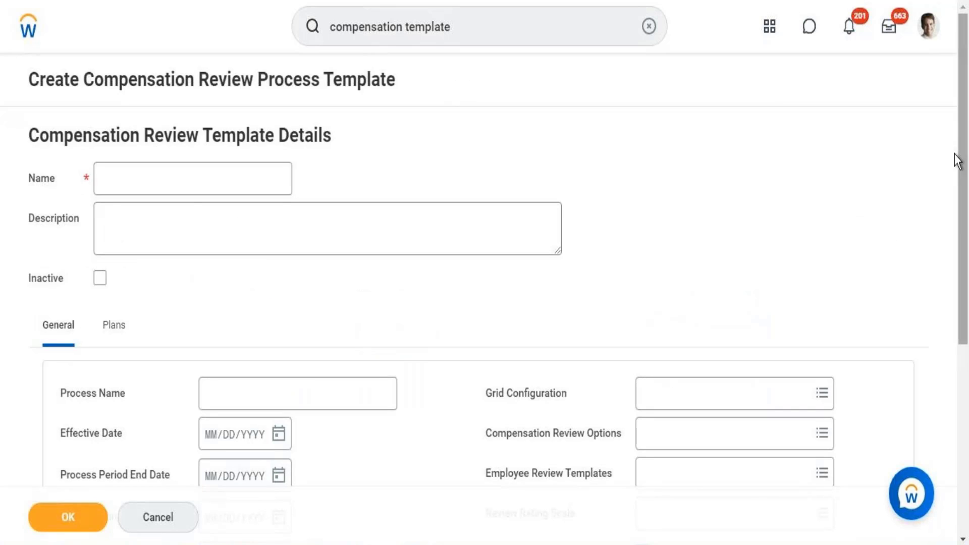
pyautogui.moveTo(965, 112); pyautogui.dragTo(967, 386)
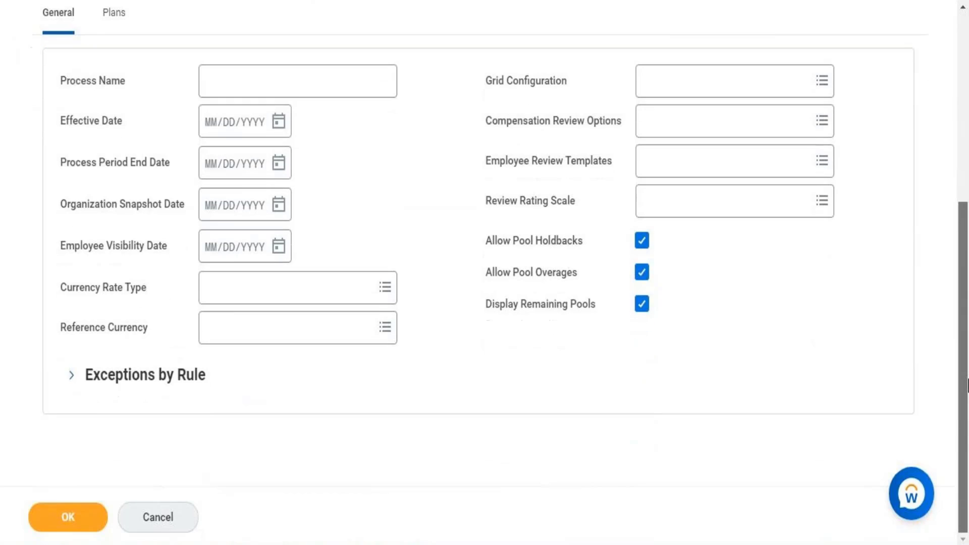
pyautogui.moveTo(967, 341); pyautogui.dragTo(965, 34)
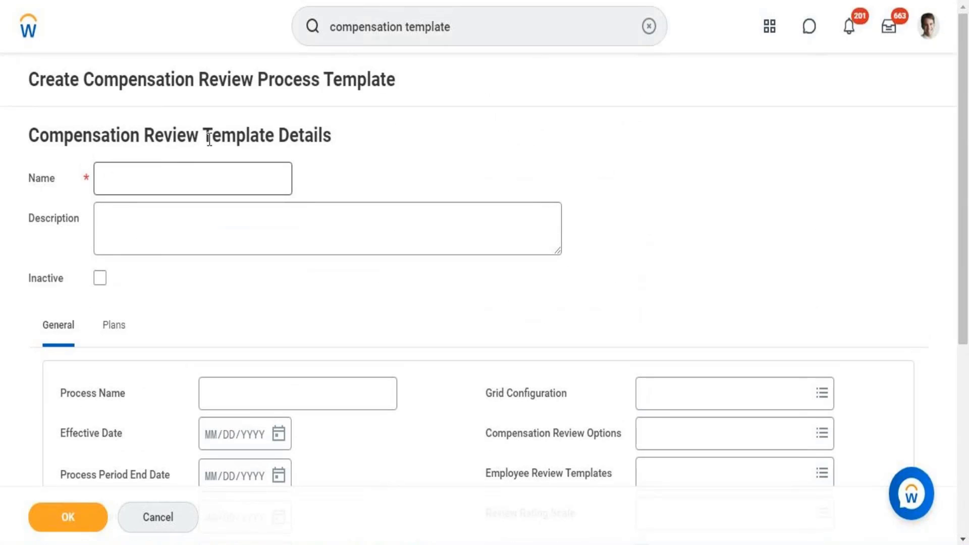
pyautogui.click(173, 178)
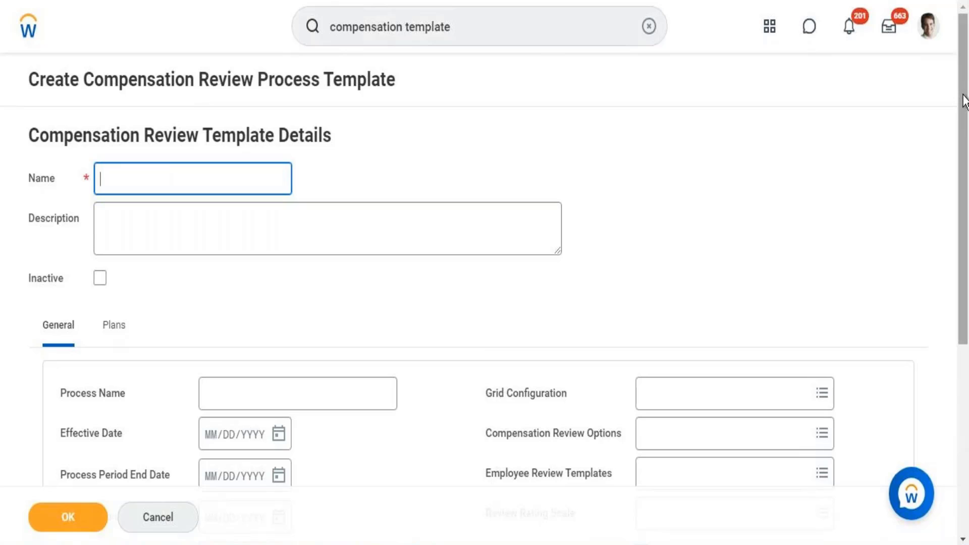
# Enter 'Workday Compensation Review Template' as the template name, correcting the typos along the way.
pyautogui.moveTo(965, 101)
pyautogui.mouseDown()
pyautogui.moveTo(966, 292)
pyautogui.moveTo(967, 98)
pyautogui.mouseUp()
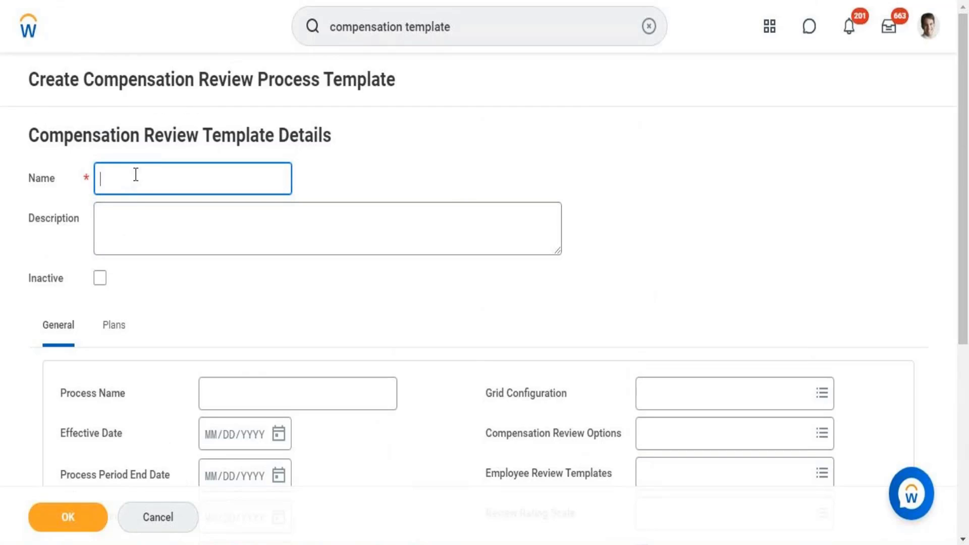
pyautogui.write('Workdaemplay ')
pyautogui.write('Compens')
pyautogui.write('atio')
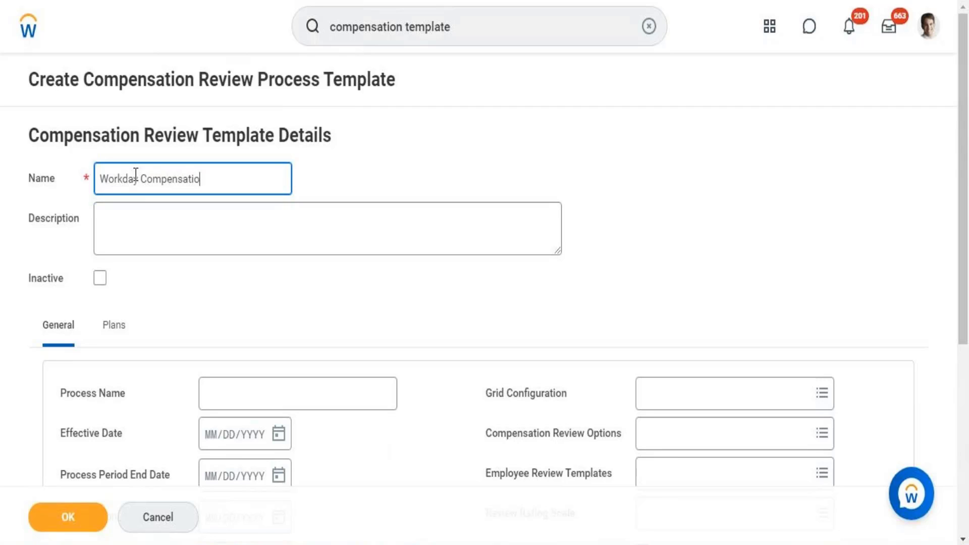
pyautogui.write('n Review T')
pyautogui.click(136, 173)
pyautogui.write('empla')
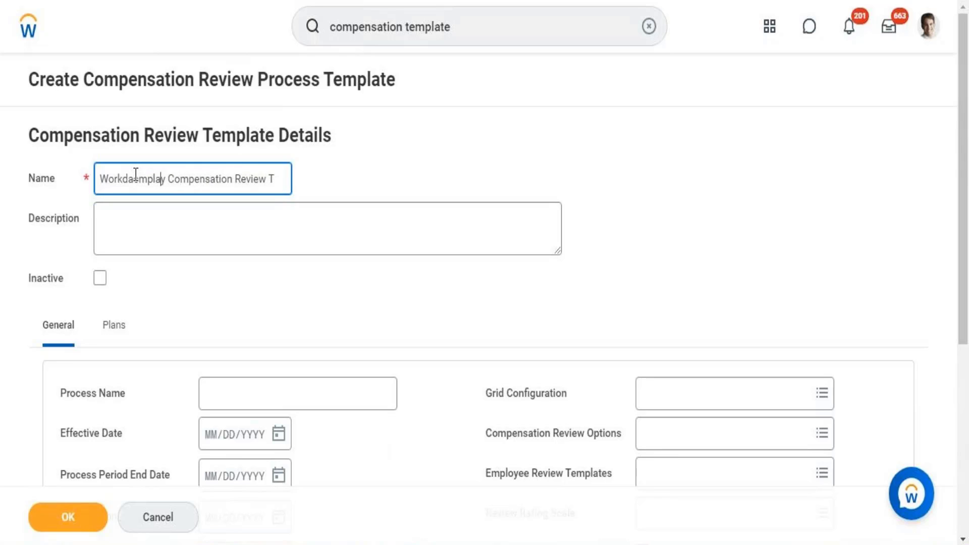
pyautogui.write('te')
pyautogui.press('BackSpace')
pyautogui.press('BackSpace')
pyautogui.press('BackSpace')
pyautogui.press('BackSpace')
pyautogui.press('BackSpace')
pyautogui.press('BackSpace')
pyautogui.press('BackSpace')
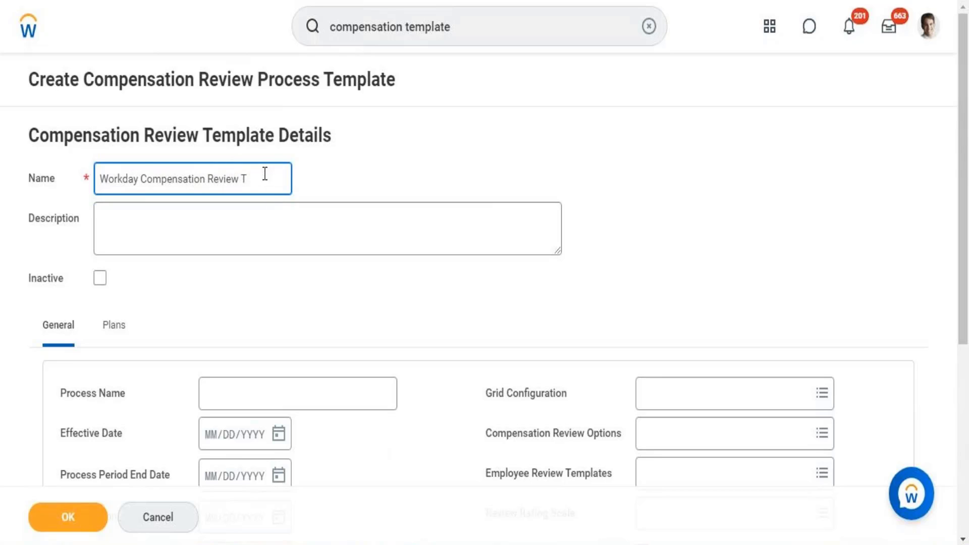
pyautogui.write('emplate')
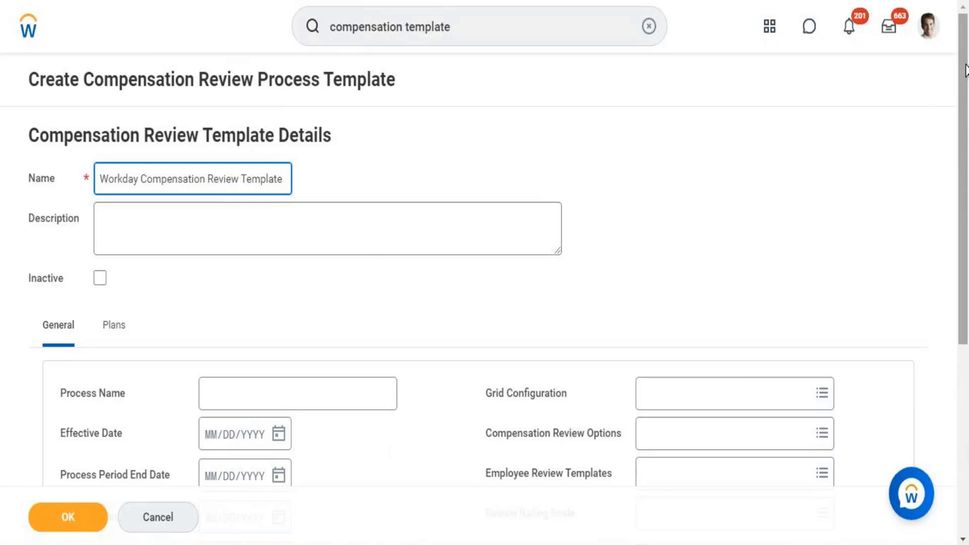
pyautogui.moveTo(965, 70); pyautogui.dragTo(967, 134)
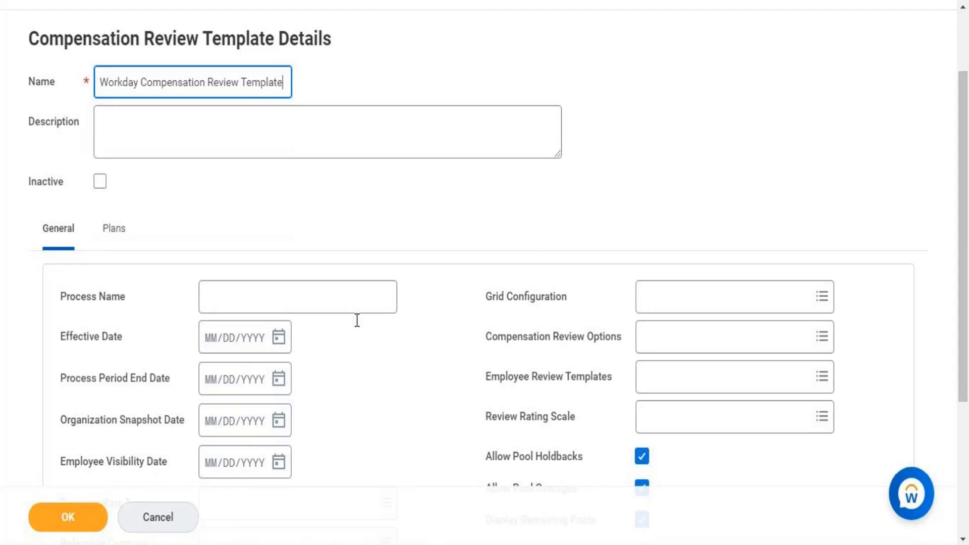
# Enter 'Compensation Review Process Y21' as the Process Name.
pyautogui.click(346, 299)
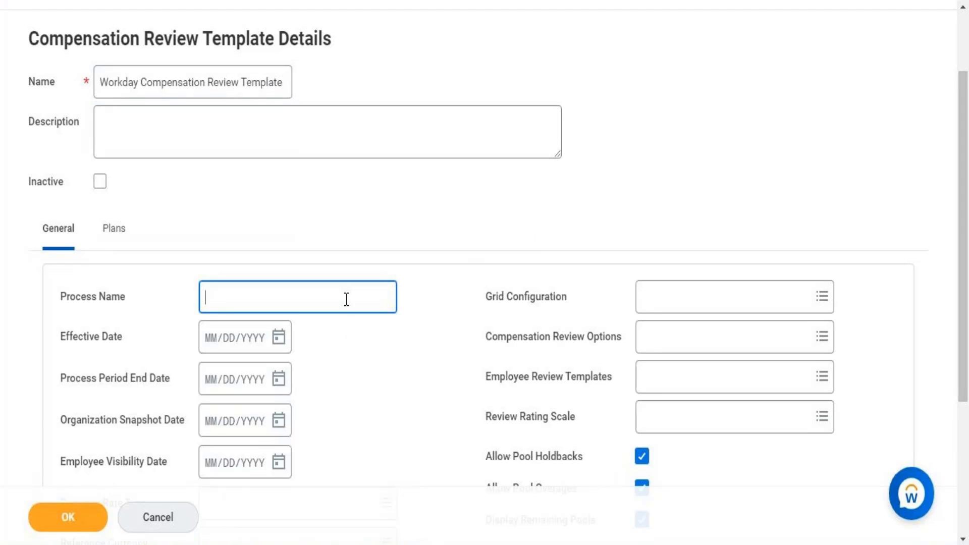
pyautogui.write('Compensation')
pyautogui.write('Re')
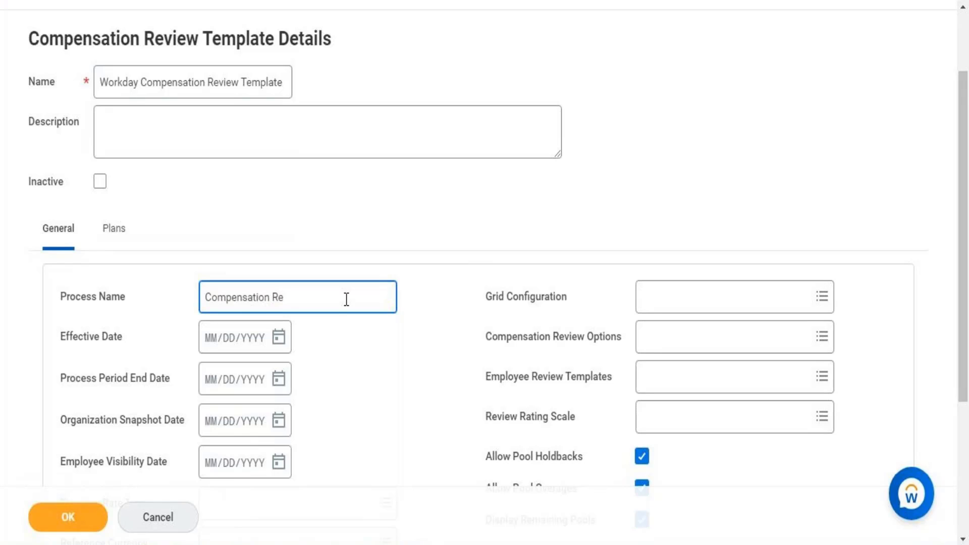
pyautogui.write('view Process Y21')
# Set Effective Date to 06/01/2021 and Process Period End Date to 10/31/2021 using the calendars.
pyautogui.click(279, 340)
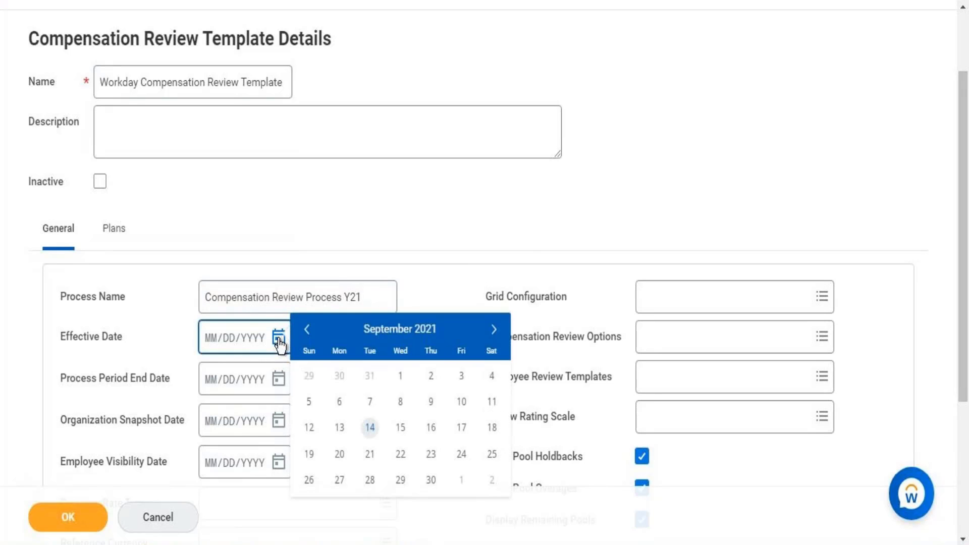
pyautogui.click(309, 330)
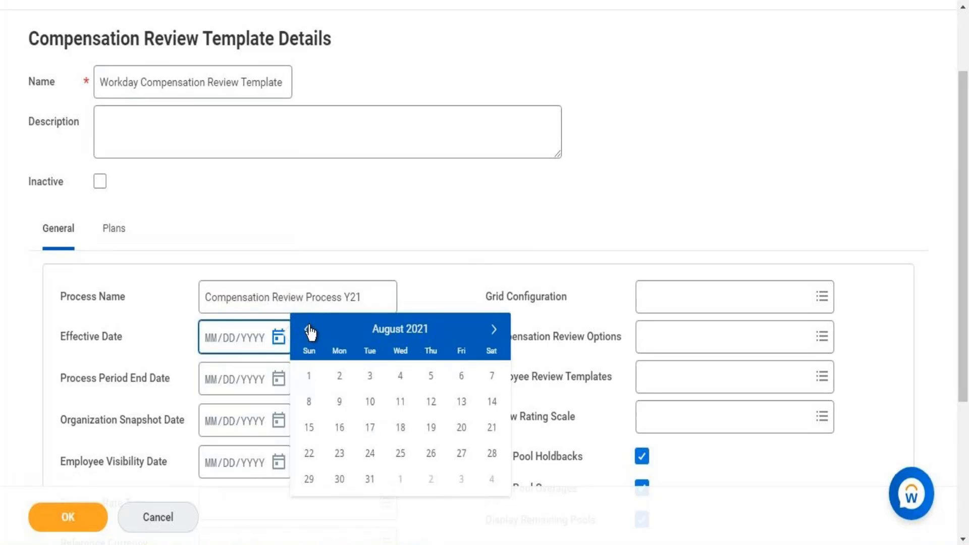
pyautogui.click(306, 331)
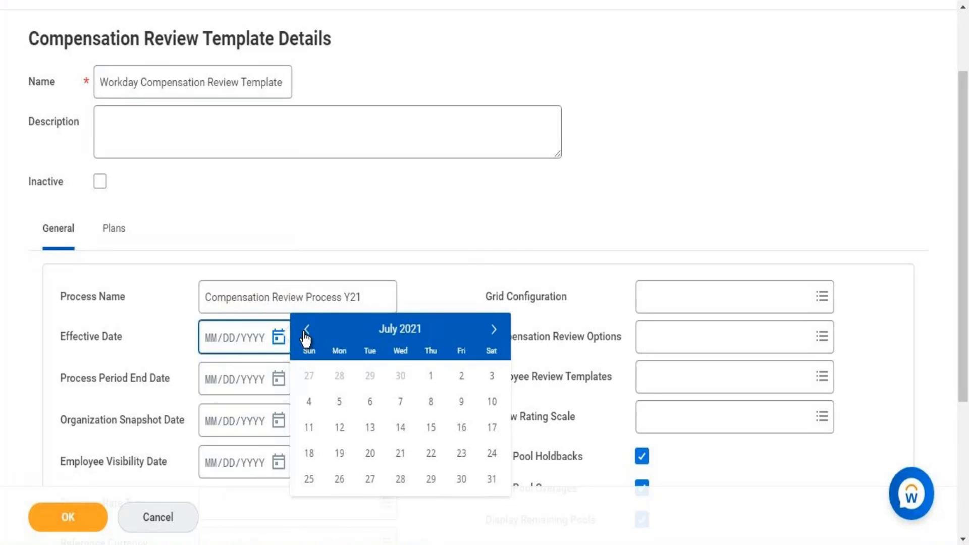
pyautogui.click(306, 331)
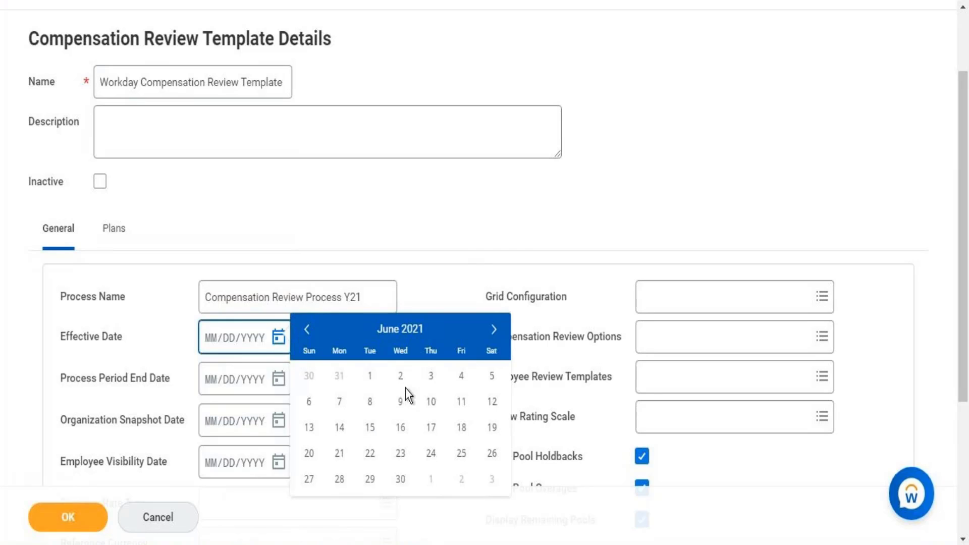
pyautogui.click(371, 378)
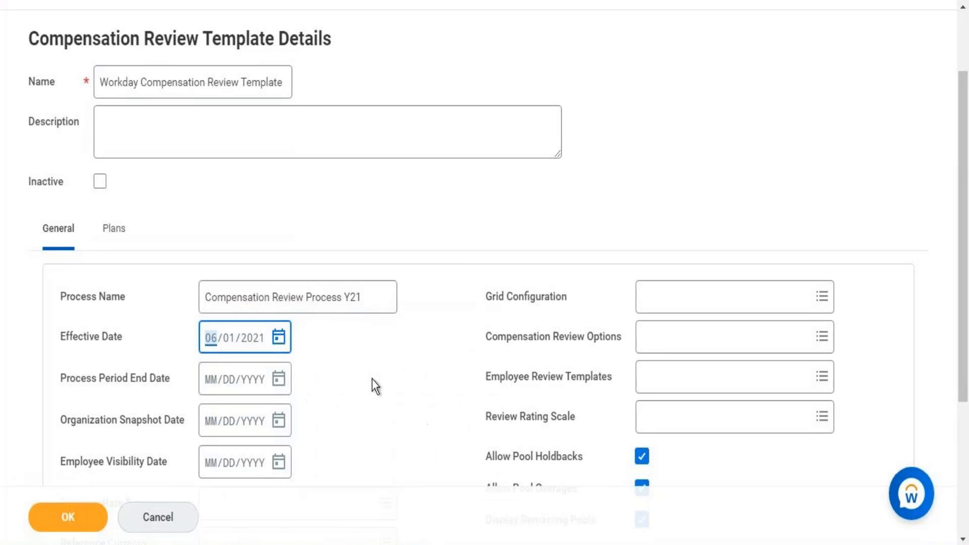
pyautogui.click(279, 383)
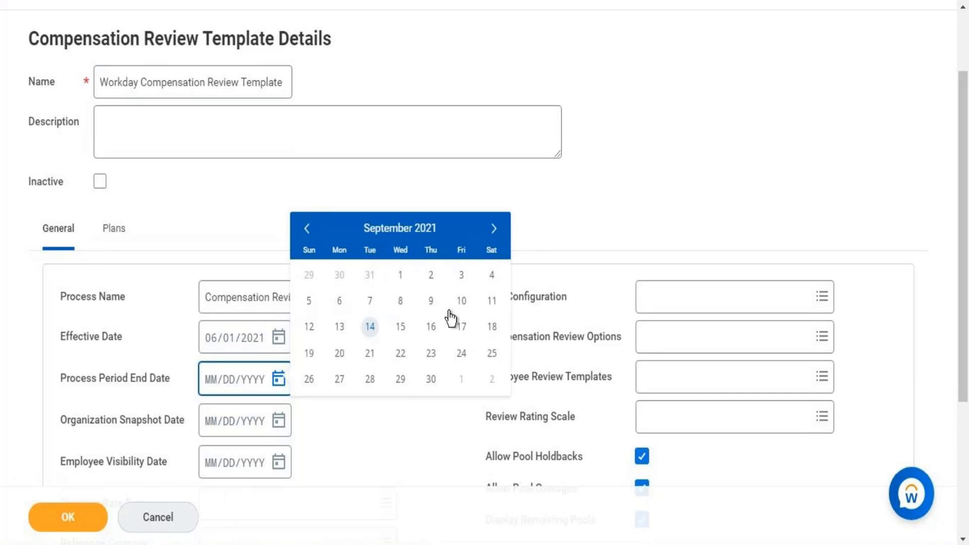
pyautogui.click(493, 231)
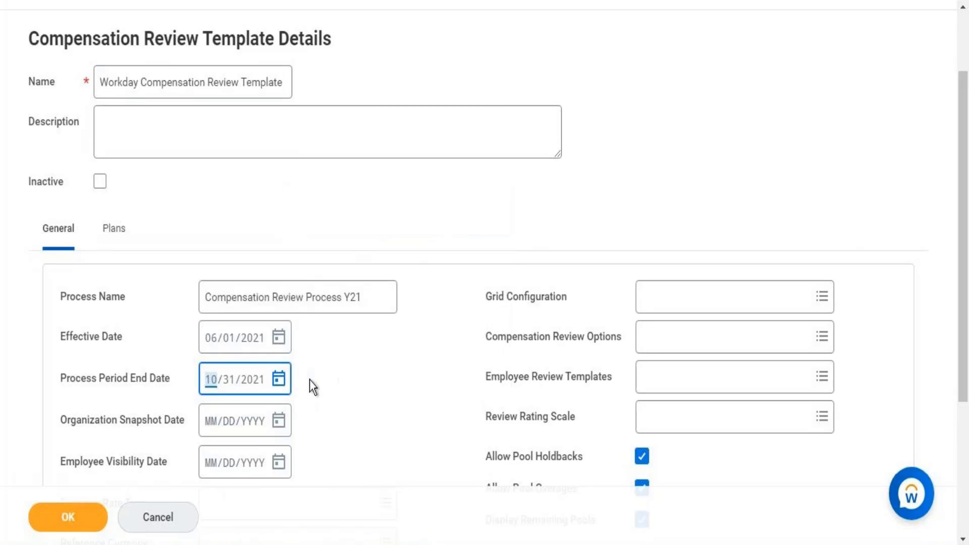
# Pick October 31, 2021 as Organization Snapshot Date and December 1, 2021 as Employee Visibility Date.
pyautogui.click(280, 421)
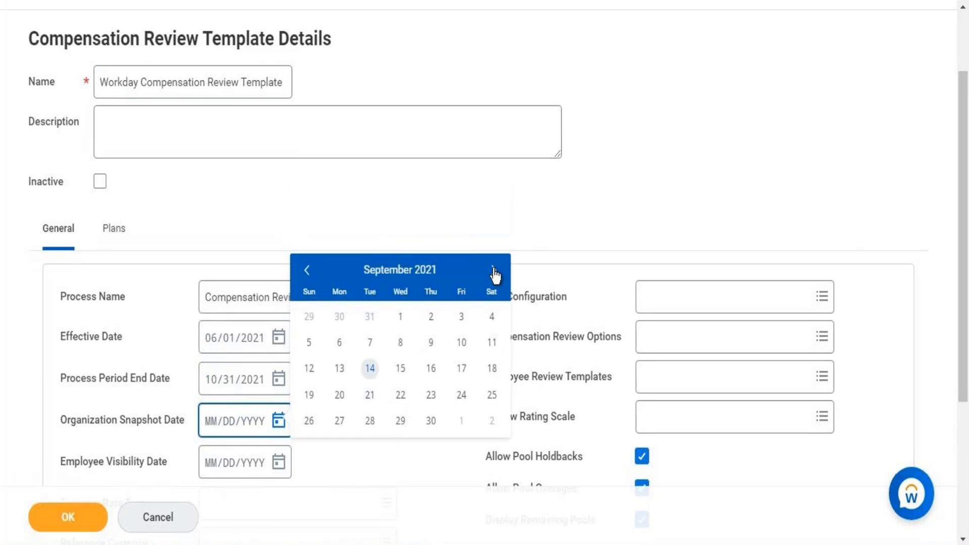
pyautogui.click(493, 273)
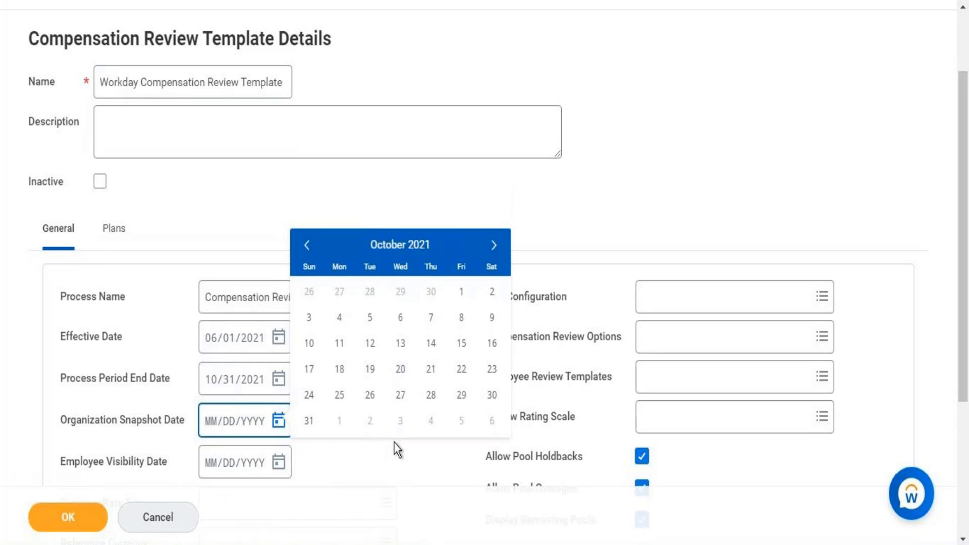
pyautogui.click(309, 422)
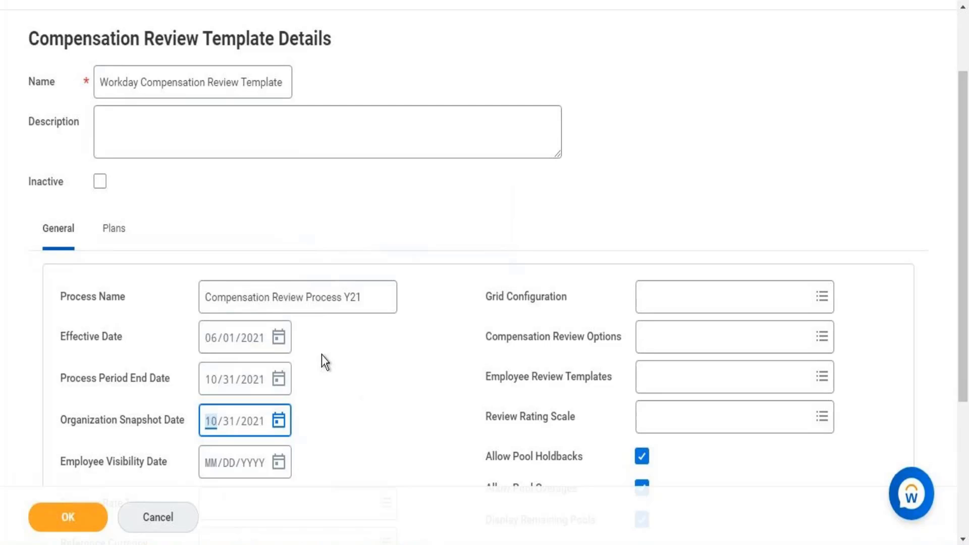
pyautogui.click(279, 465)
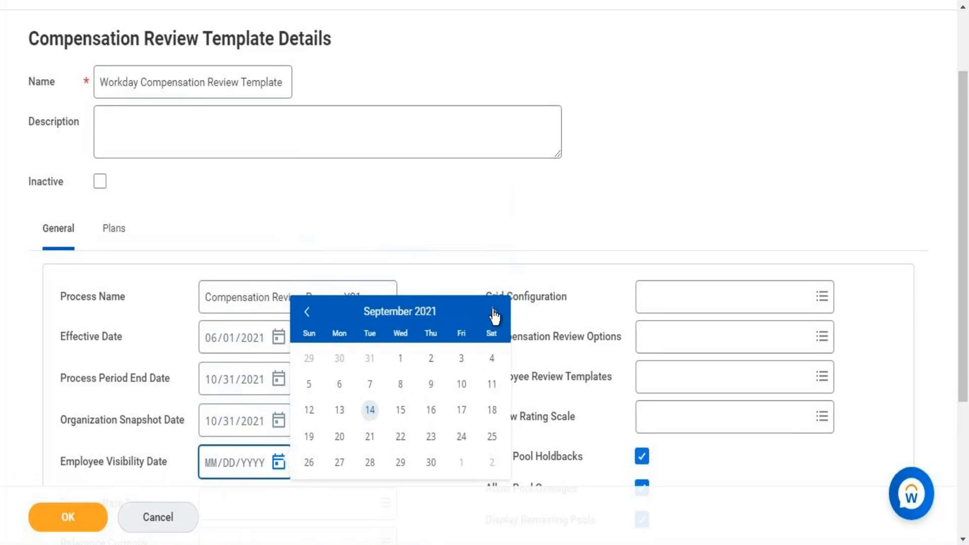
pyautogui.click(493, 312)
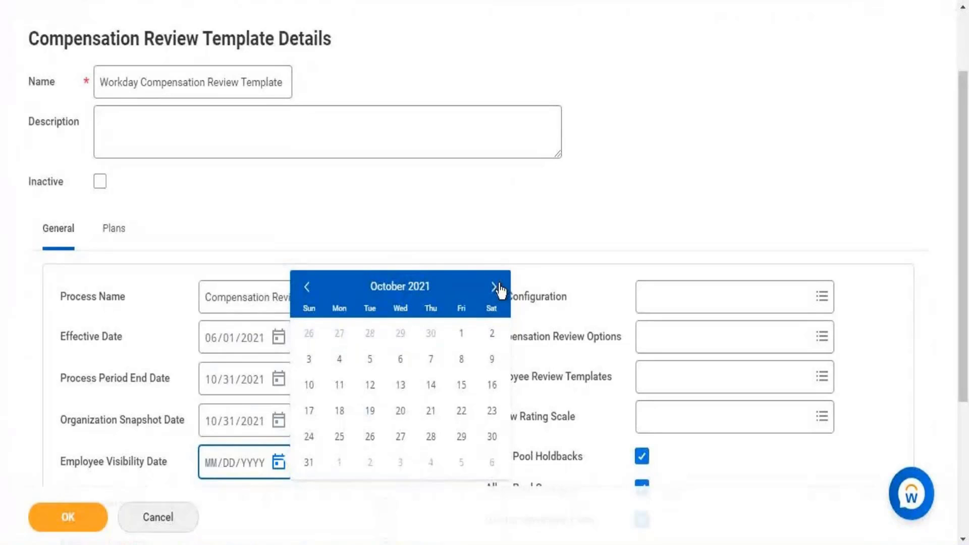
pyautogui.click(495, 287)
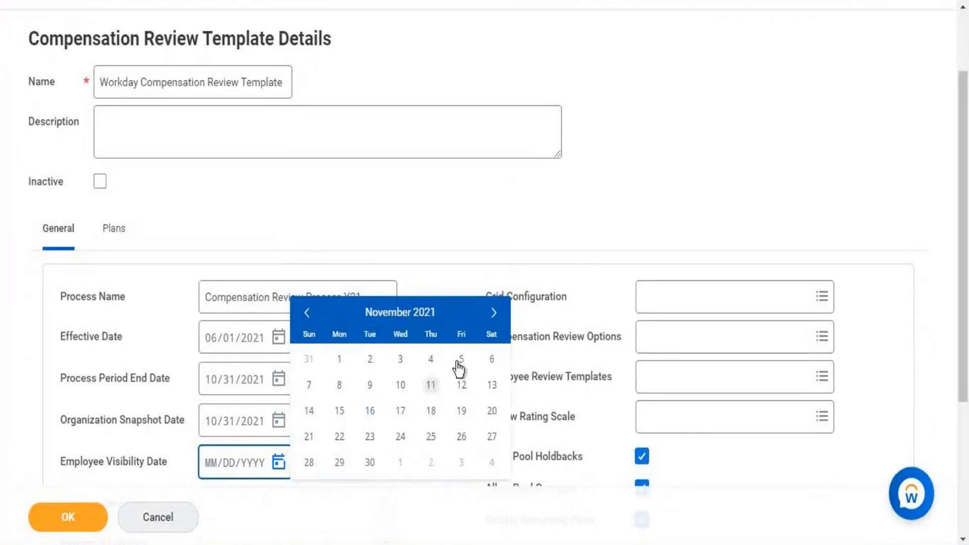
pyautogui.click(494, 314)
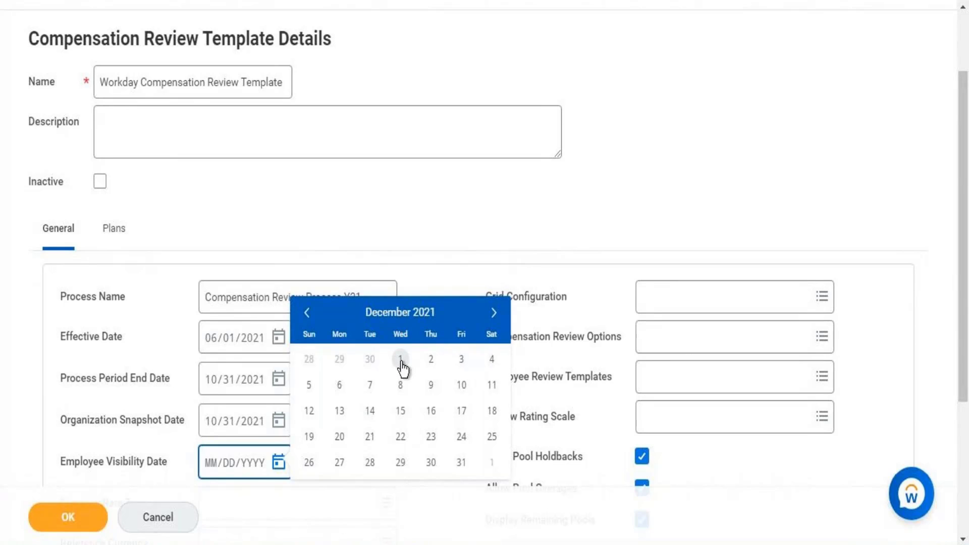
pyautogui.click(402, 361)
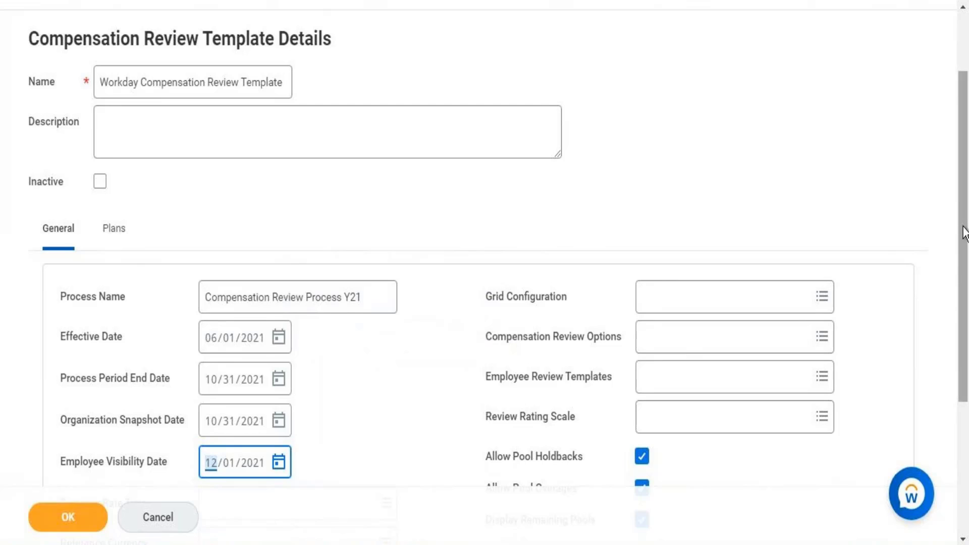
pyautogui.scroll(-3, 965, 233)
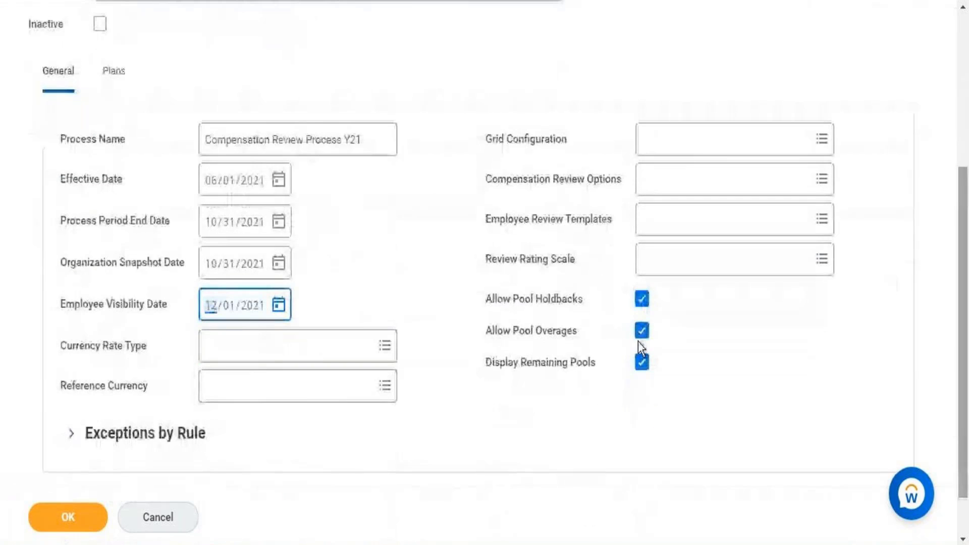
# Set Reference Currency to USD and choose Average (Default) as the Currency Rate Type.
pyautogui.click(319, 343)
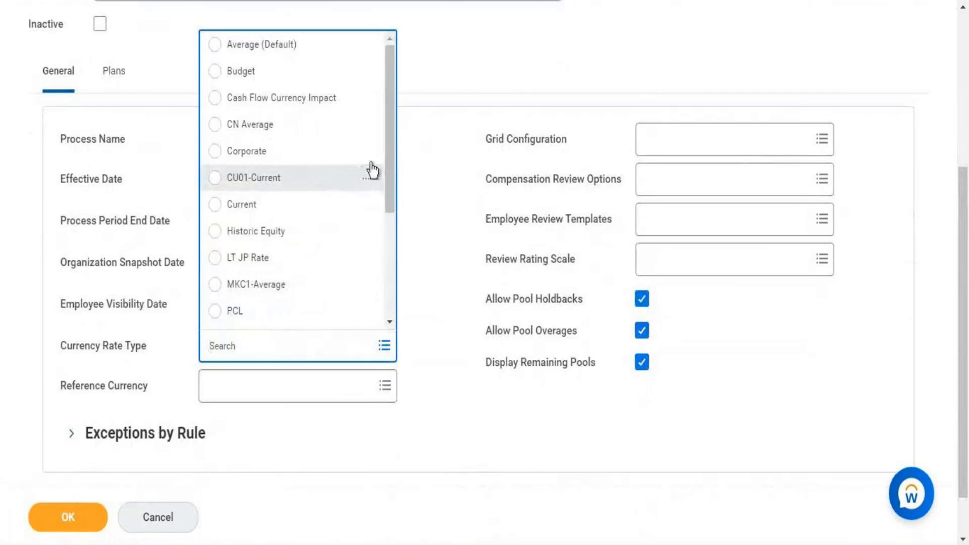
pyautogui.moveTo(393, 91); pyautogui.dragTo(385, 199)
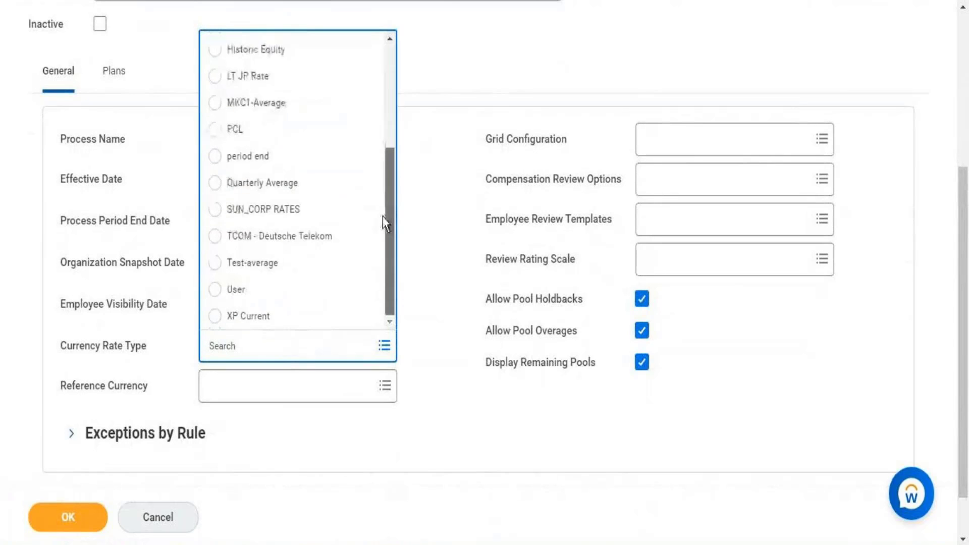
pyautogui.moveTo(381, 264); pyautogui.dragTo(385, 60)
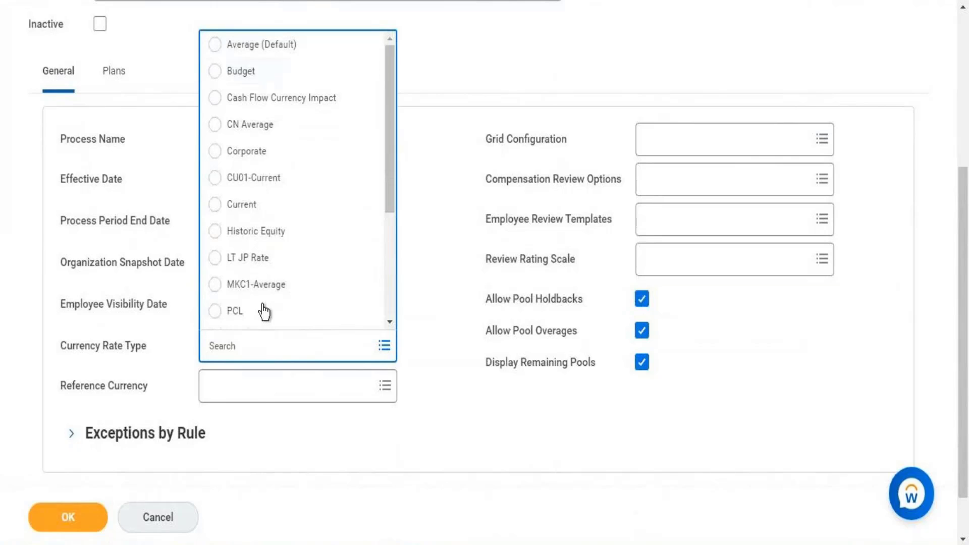
pyautogui.click(259, 409)
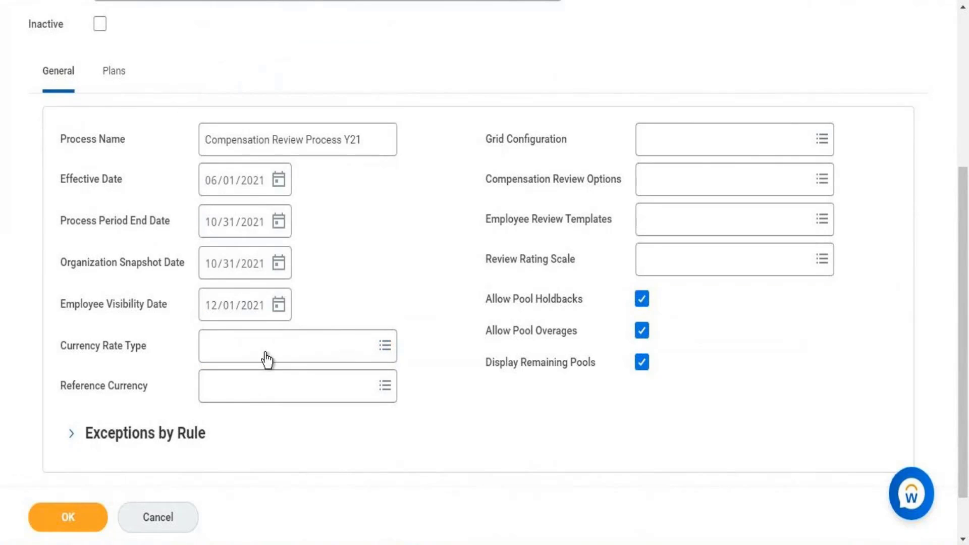
pyautogui.click(253, 401)
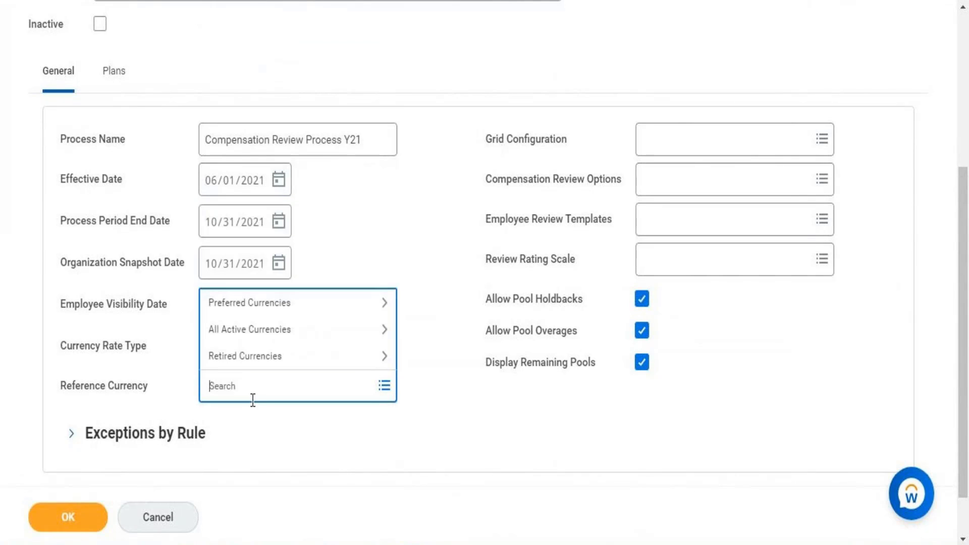
pyautogui.write('USD')
pyautogui.press('Return')
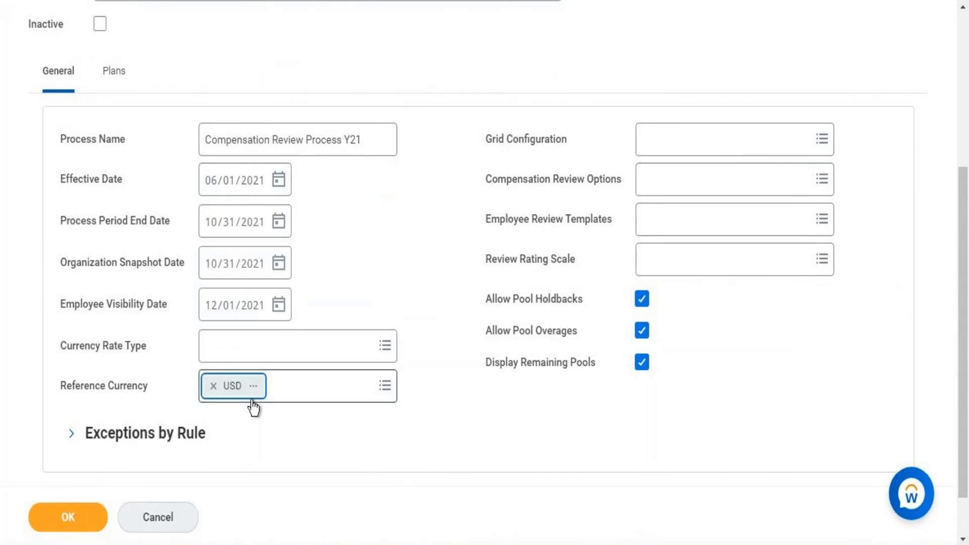
pyautogui.click(413, 405)
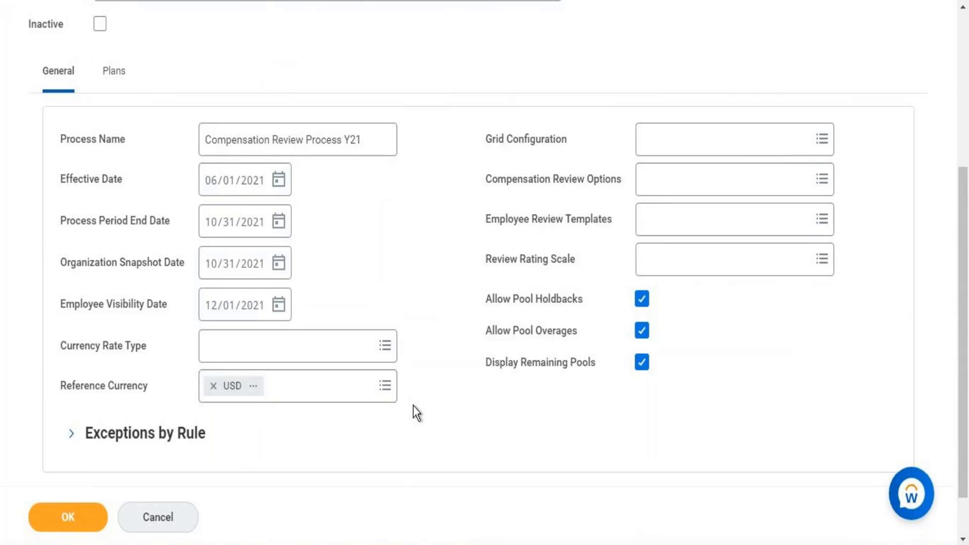
pyautogui.click(346, 362)
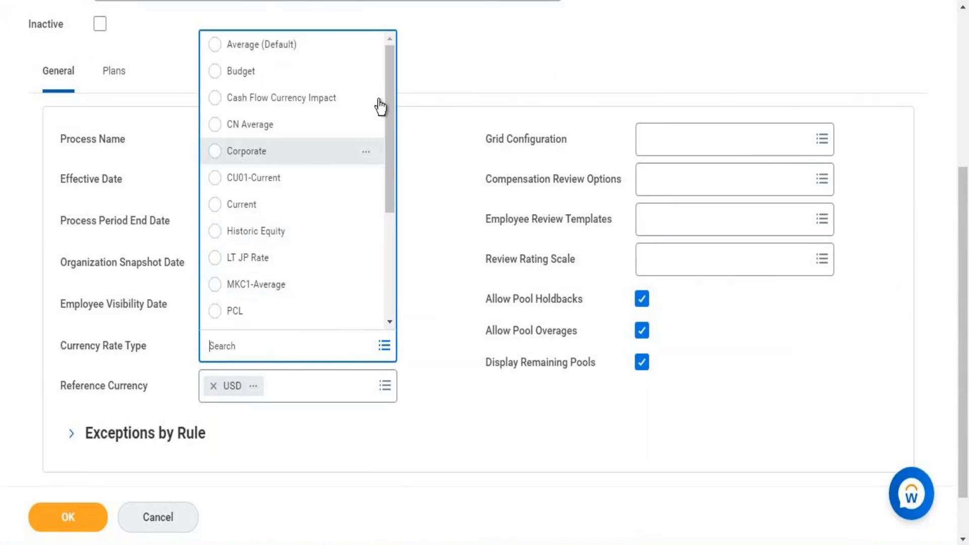
pyautogui.click(298, 52)
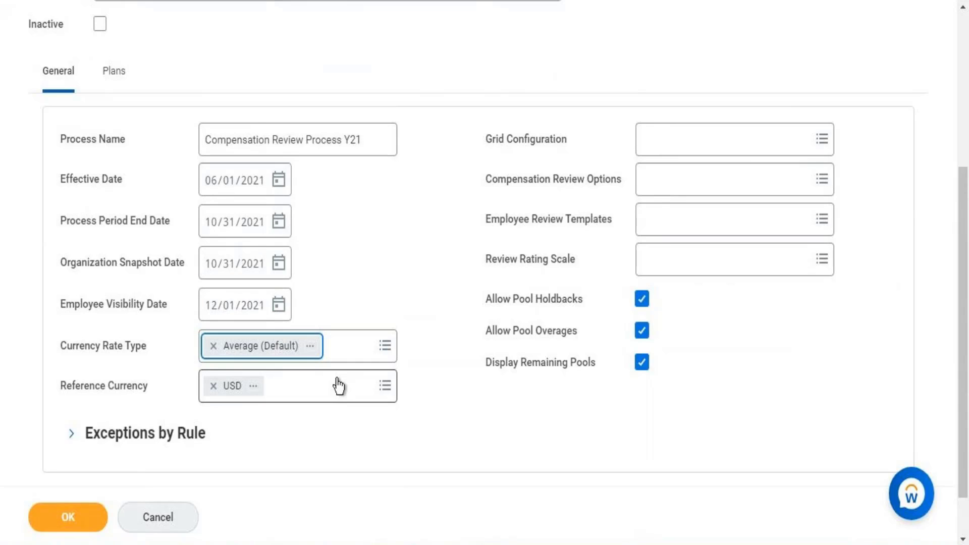
# Browse the existing compensation review grid configurations, then return to the top-level grid options.
pyautogui.click(711, 161)
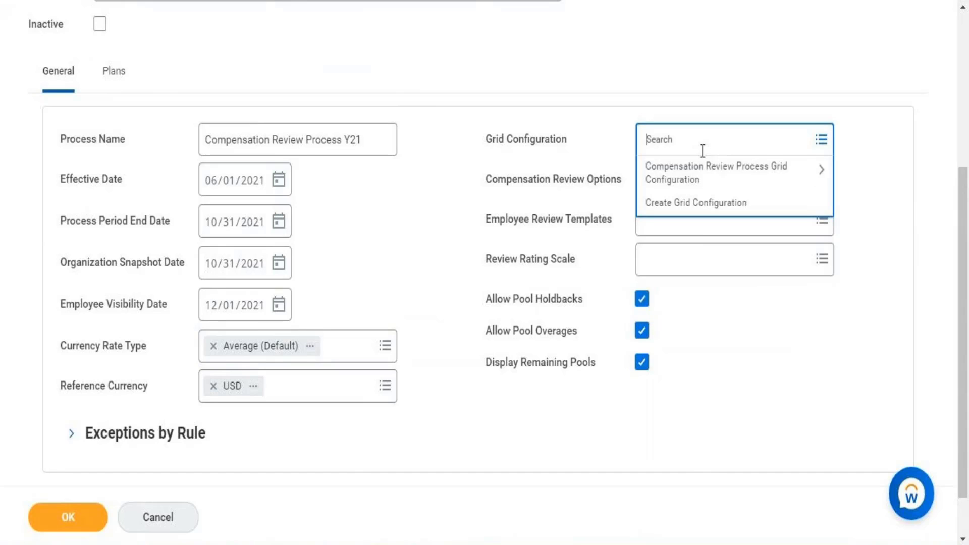
pyautogui.click(732, 188)
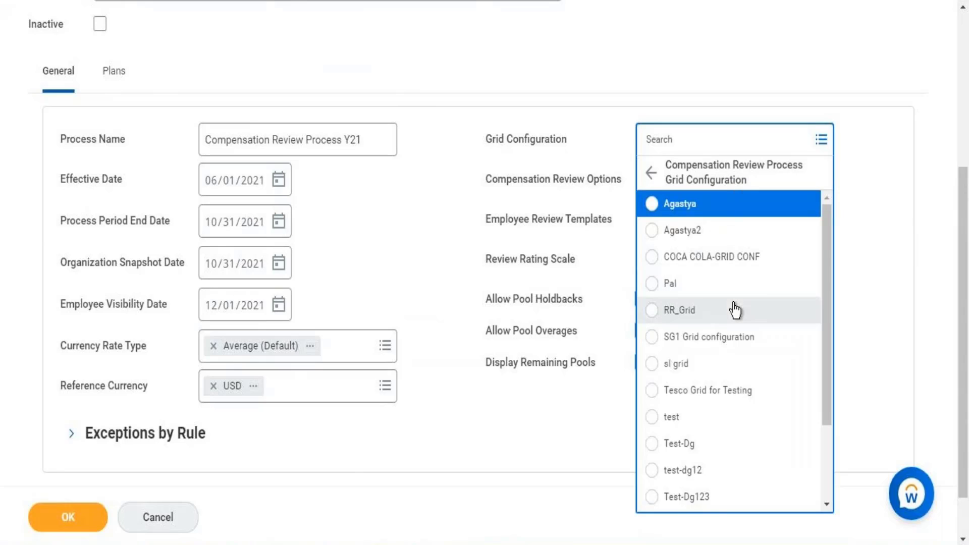
pyautogui.click(651, 174)
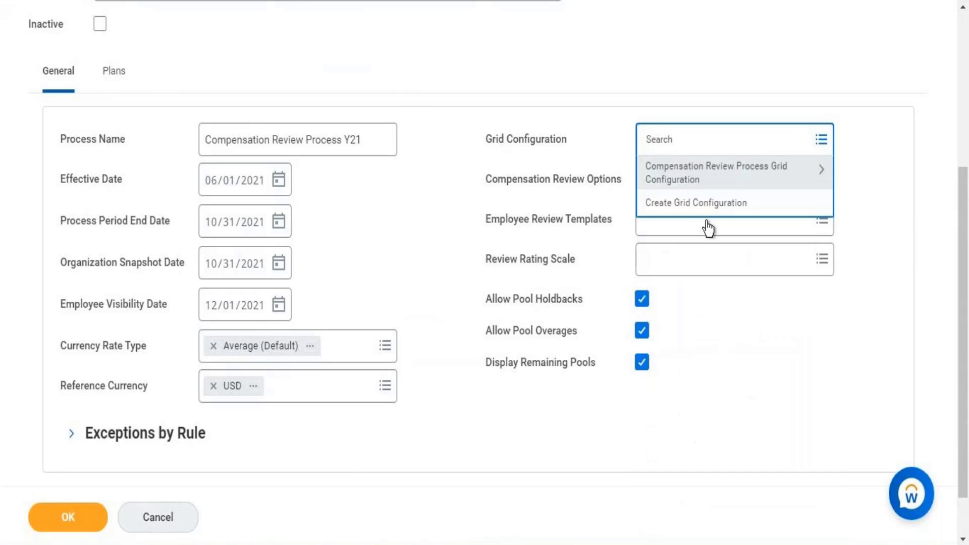
pyautogui.rightClick(675, 202)
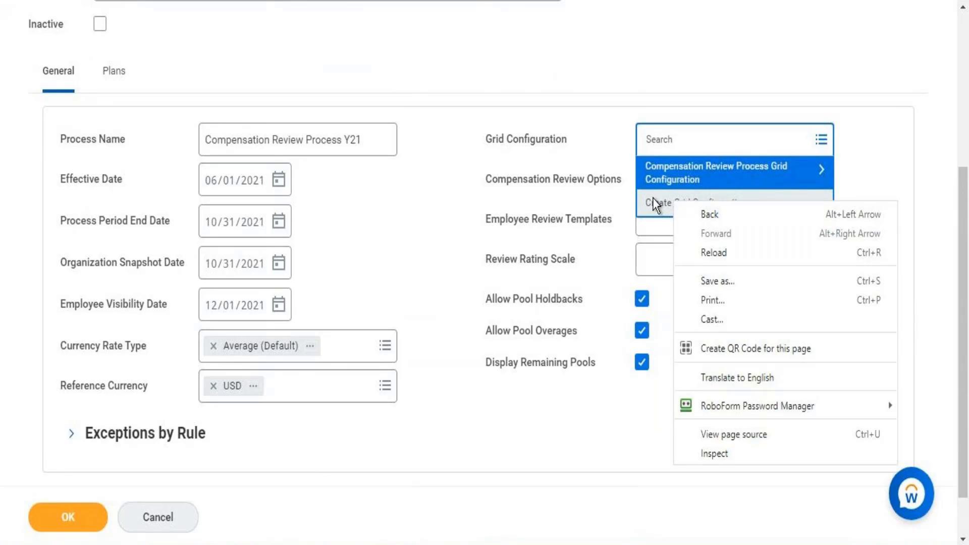
pyautogui.press('Escape')
pyautogui.press('Escape')
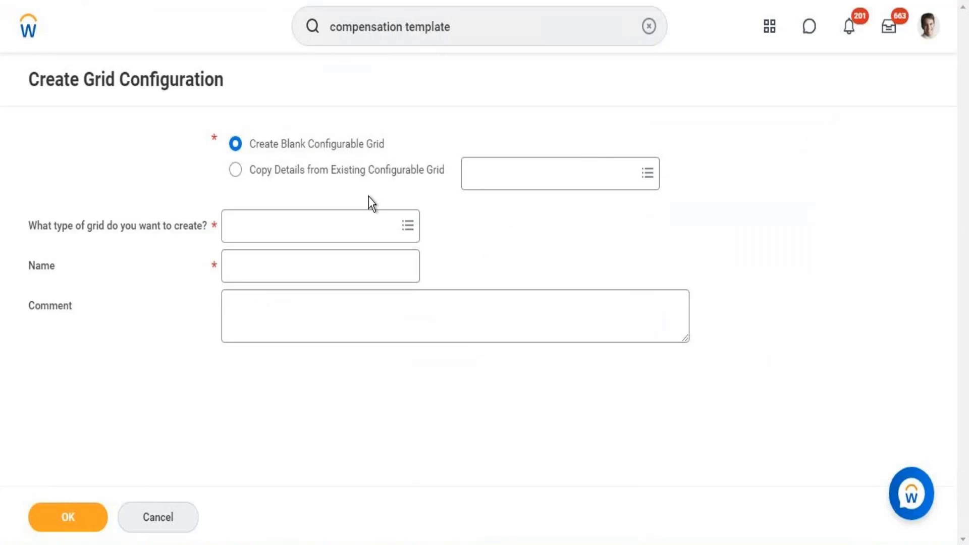
# Create a blank Compensation Review Process grid named 'Grid For Compensation Review Process' and confirm it.
pyautogui.click(309, 147)
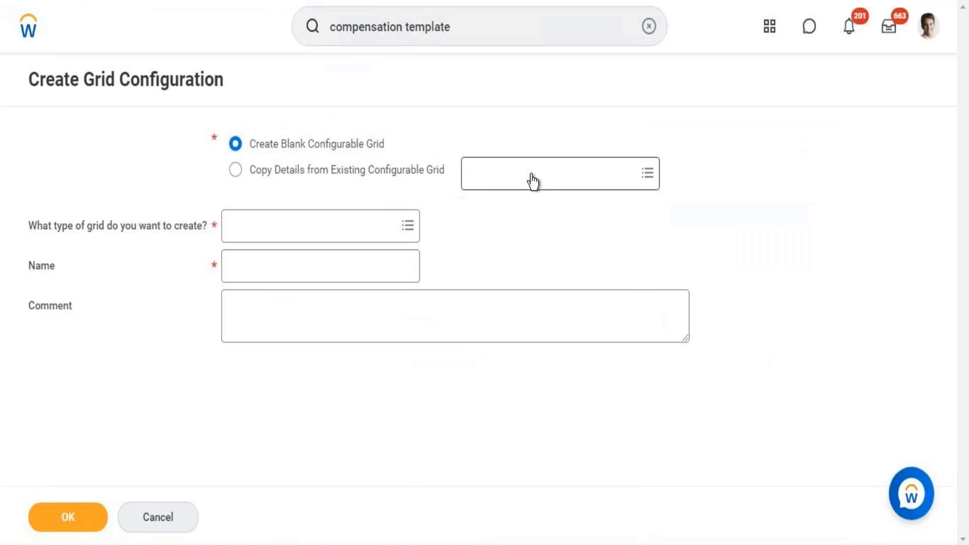
pyautogui.click(290, 223)
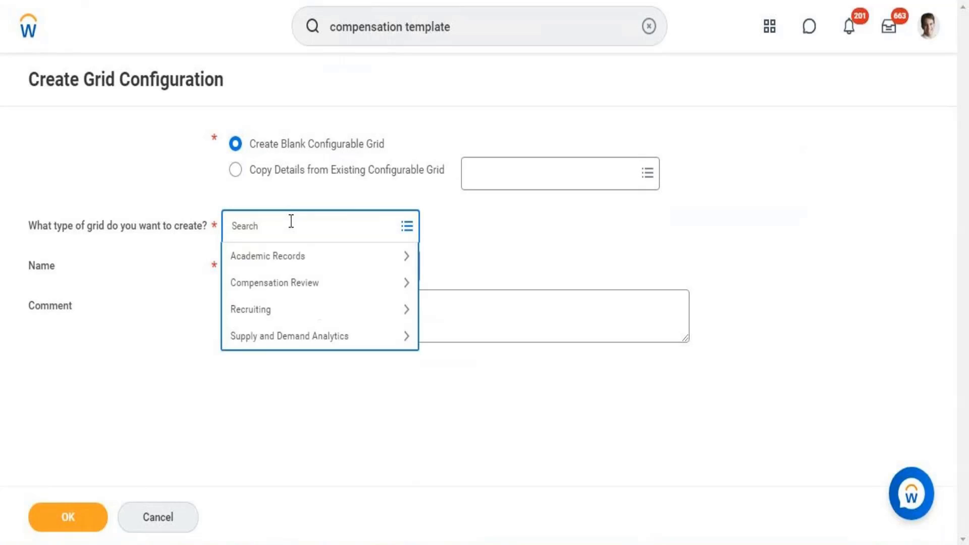
pyautogui.click(297, 289)
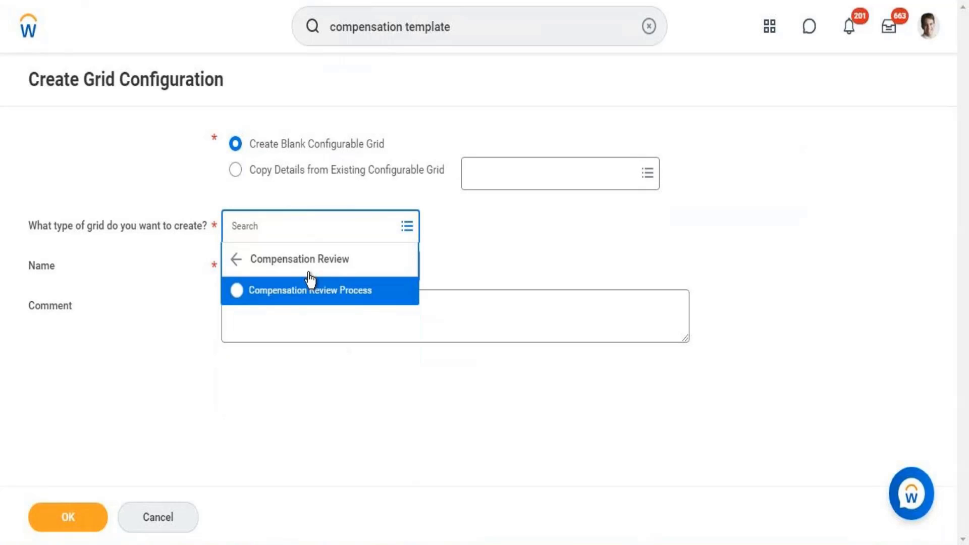
pyautogui.click(284, 295)
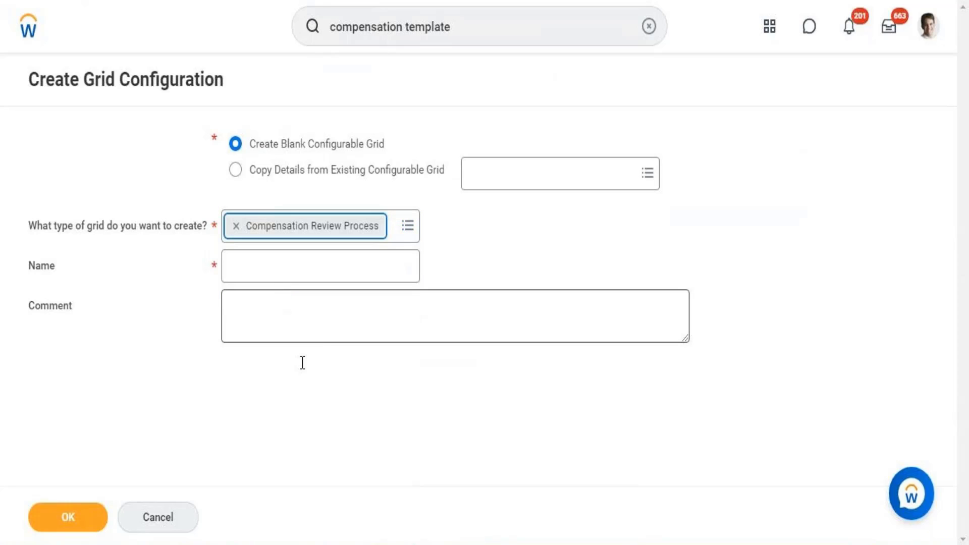
pyautogui.click(277, 267)
pyautogui.write('Grid')
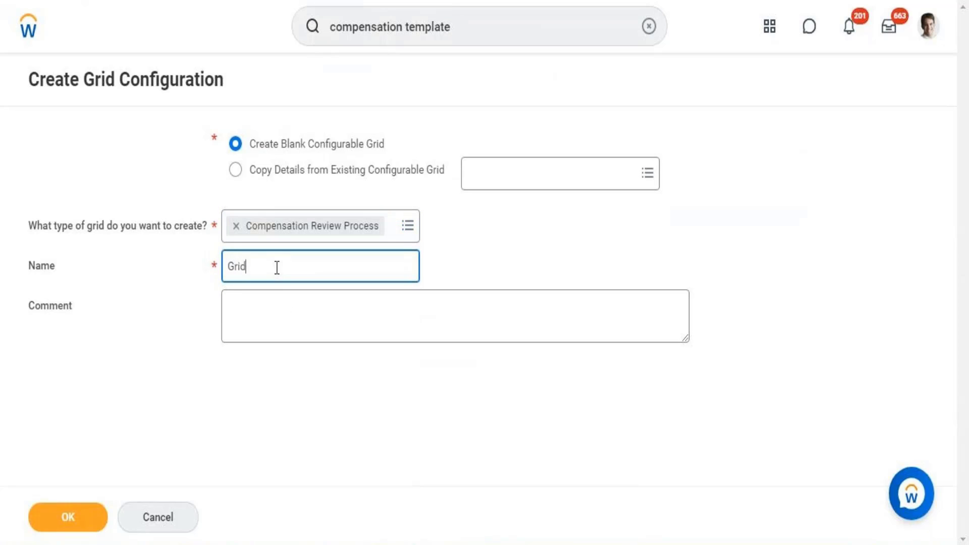
pyautogui.write(' For Compensation Review')
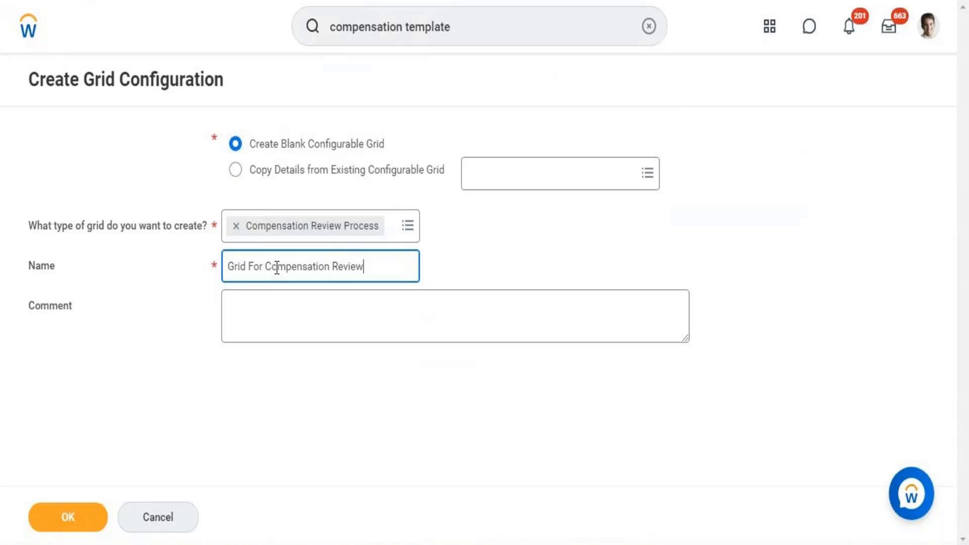
pyautogui.write(' Process')
pyautogui.click(79, 519)
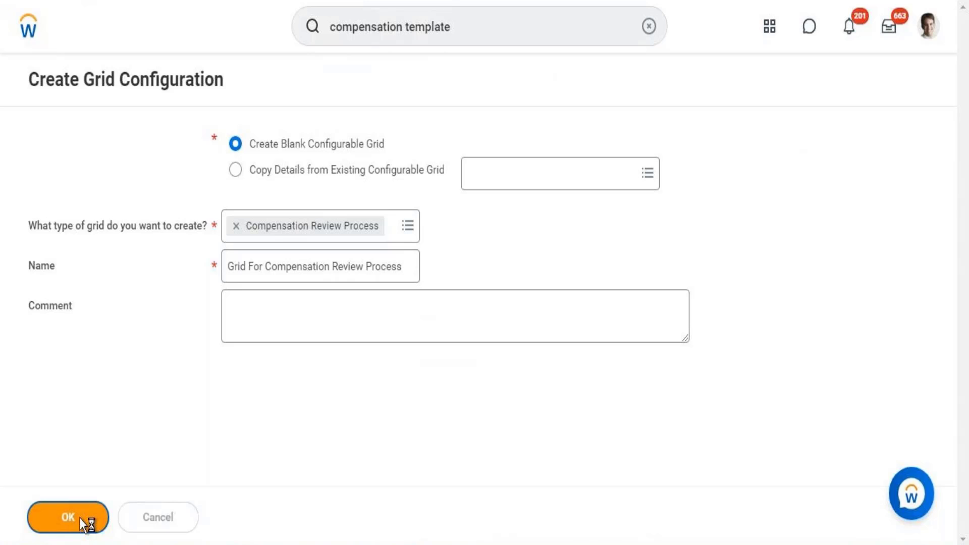
pyautogui.click(80, 518)
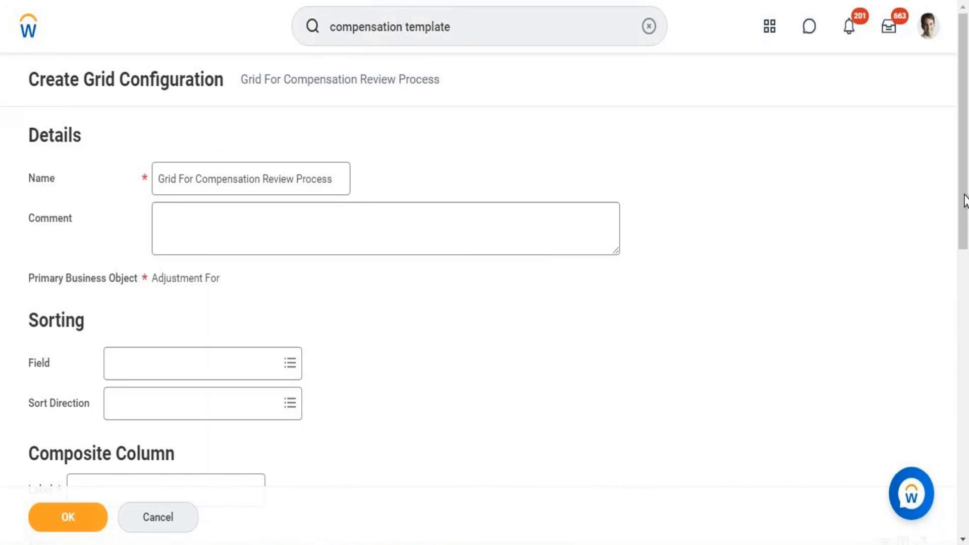
# Scroll the grid's Details page and review its Primary Business Object, Adjustment For.
pyautogui.scroll(-1, 964, 202)
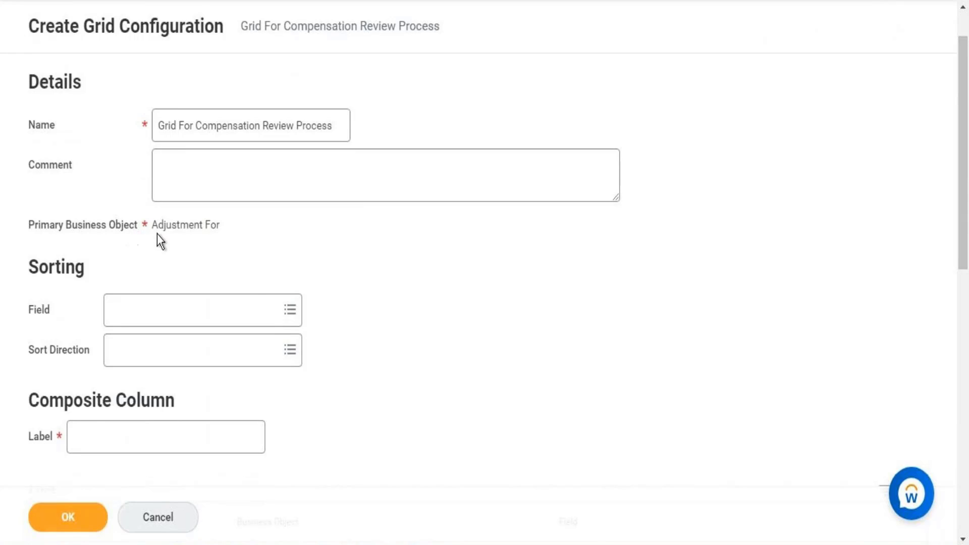
pyautogui.tripleClick(222, 225)
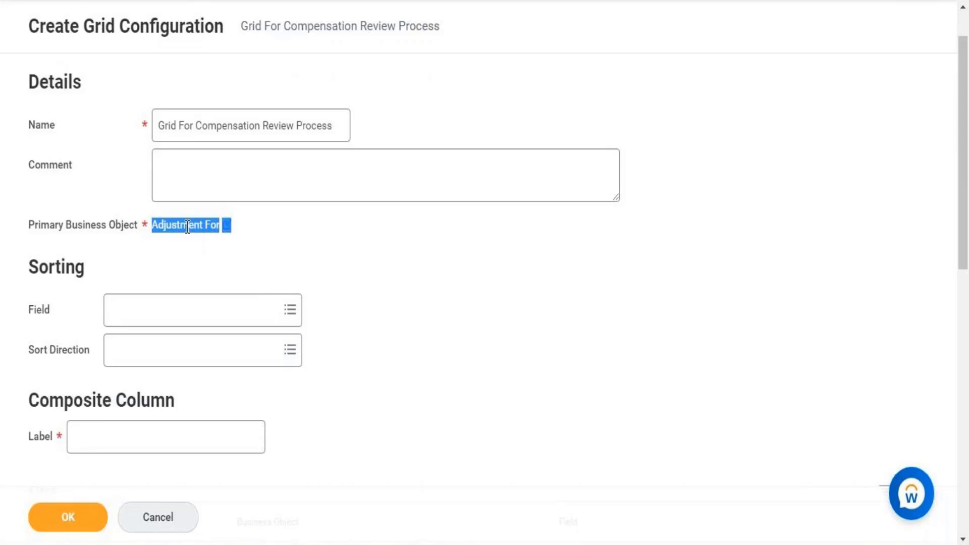
pyautogui.click(244, 249)
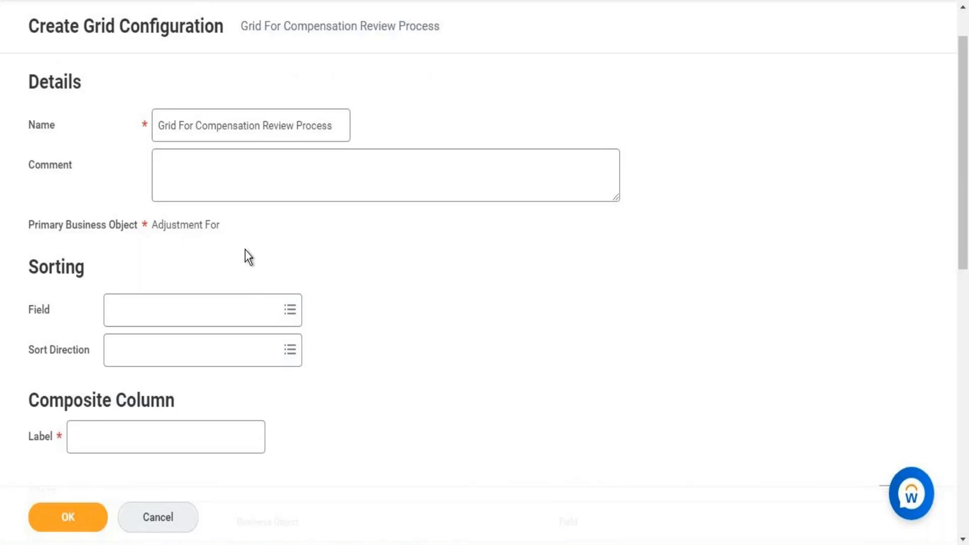
pyautogui.moveTo(153, 227)
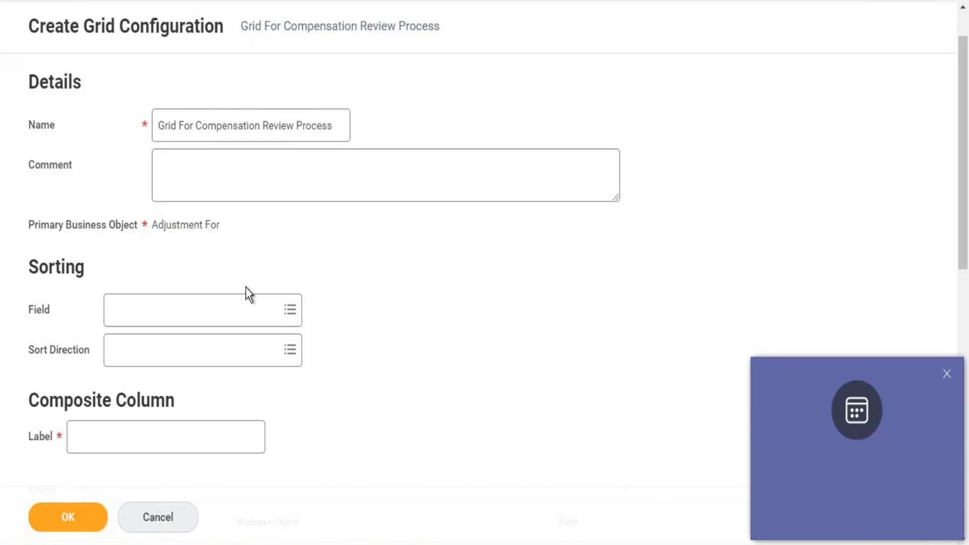
pyautogui.click(947, 374)
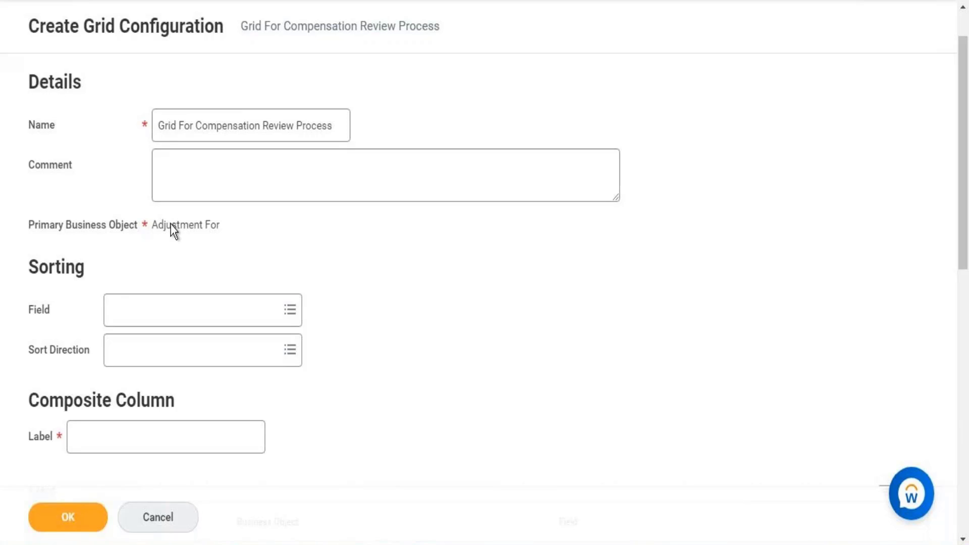
# Scroll the grid configuration form, then bring up the Sorting Field choices.
pyautogui.scroll(-10, 212, 238)
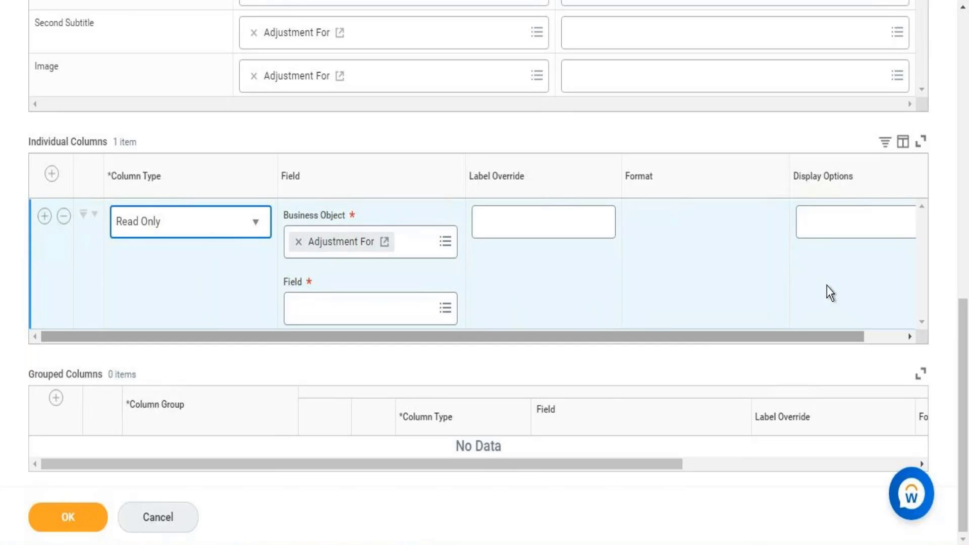
pyautogui.moveTo(966, 351); pyautogui.dragTo(968, 23)
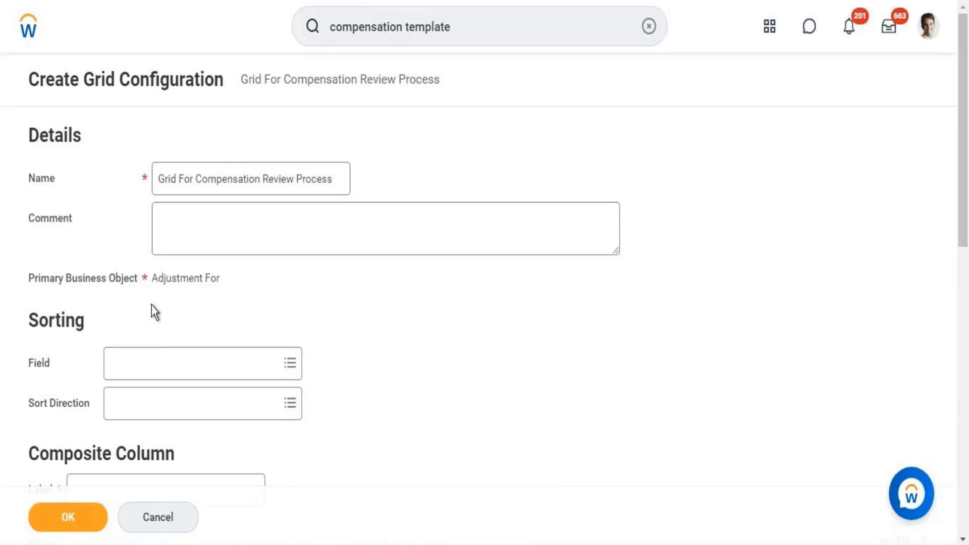
pyautogui.click(200, 380)
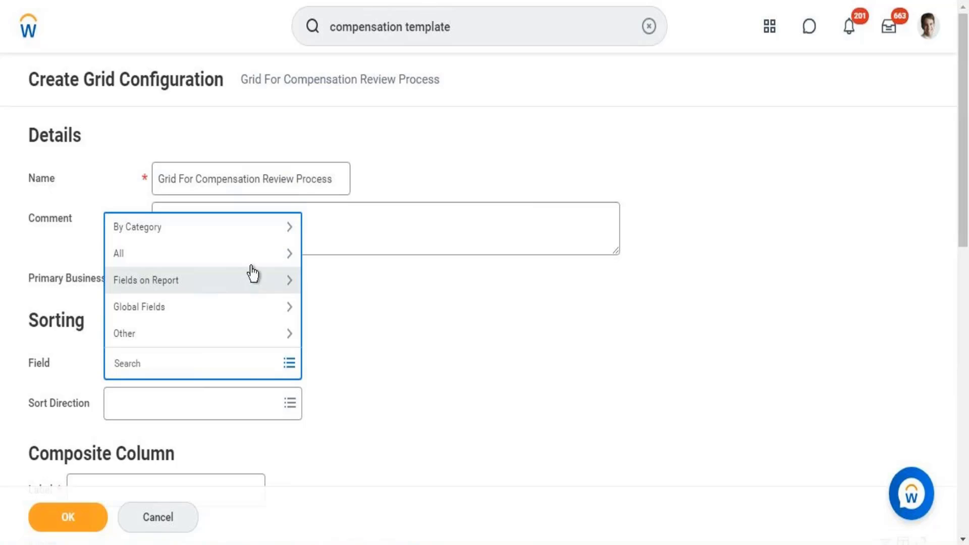
# Search 'compensation' and sort by Compensation Review Process, Alphabetical - Ascending.
pyautogui.click(239, 287)
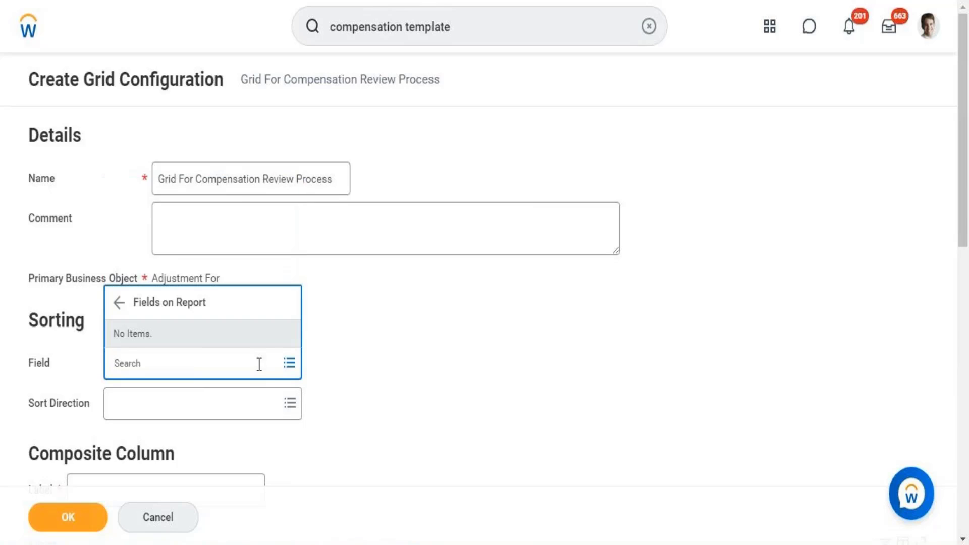
pyautogui.click(124, 303)
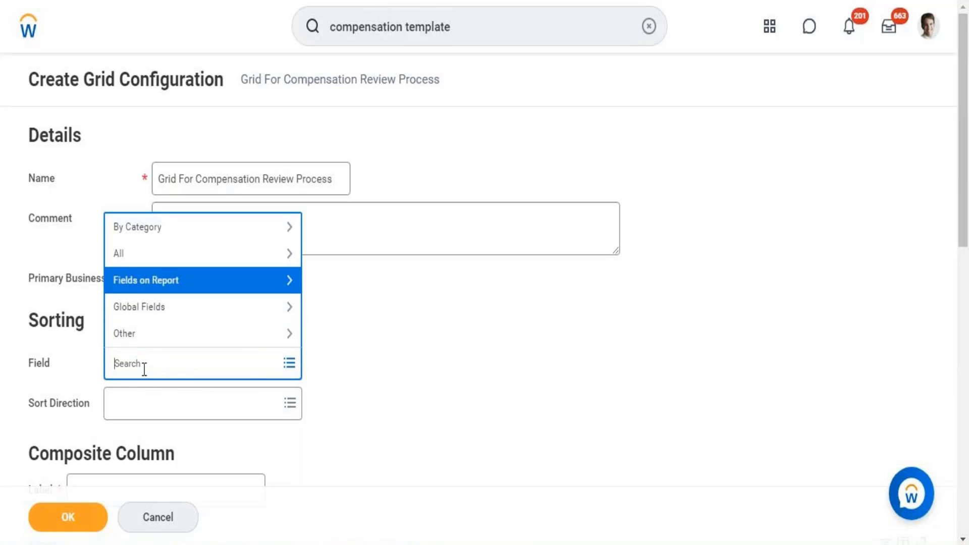
pyautogui.write('compensation')
pyautogui.press('Return')
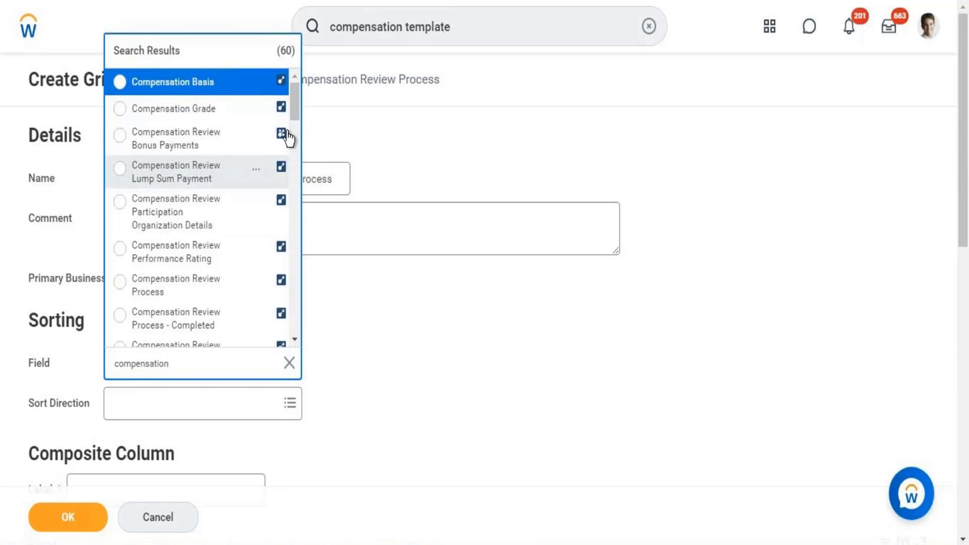
pyautogui.moveTo(293, 104); pyautogui.dragTo(294, 116)
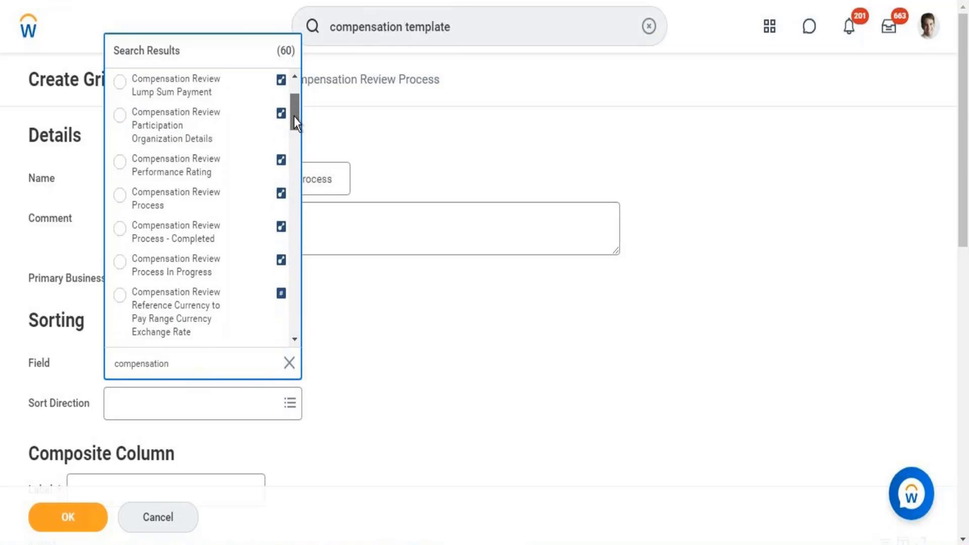
pyautogui.click(202, 199)
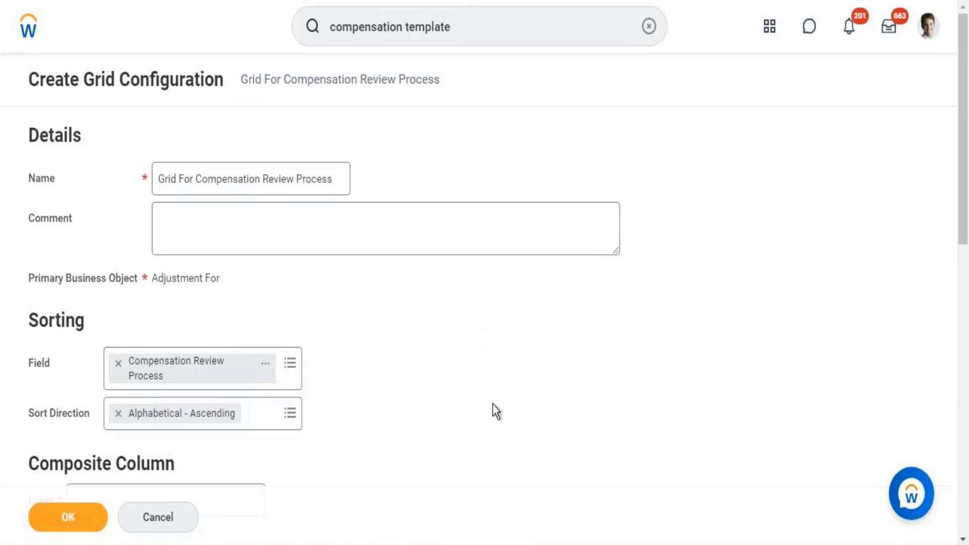
pyautogui.moveTo(966, 209); pyautogui.dragTo(966, 387)
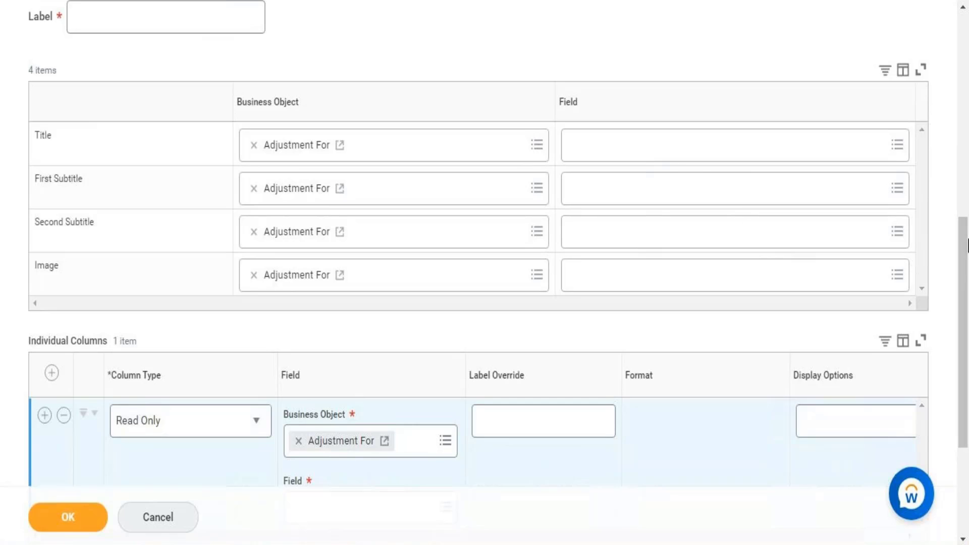
# Scroll through the Composite Column and Individual Columns sections of the grid setup.
pyautogui.scroll(-3, 958, 149)
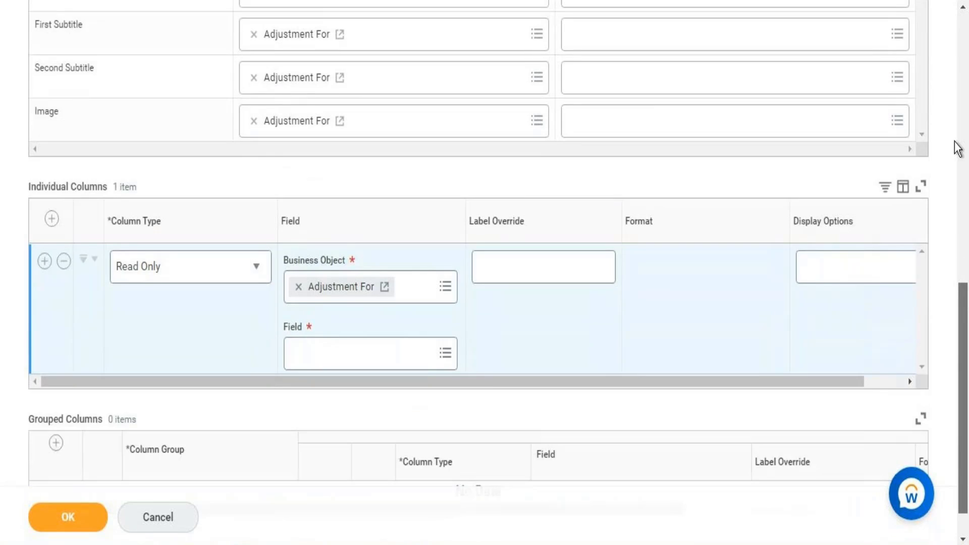
pyautogui.scroll(11, 958, 149)
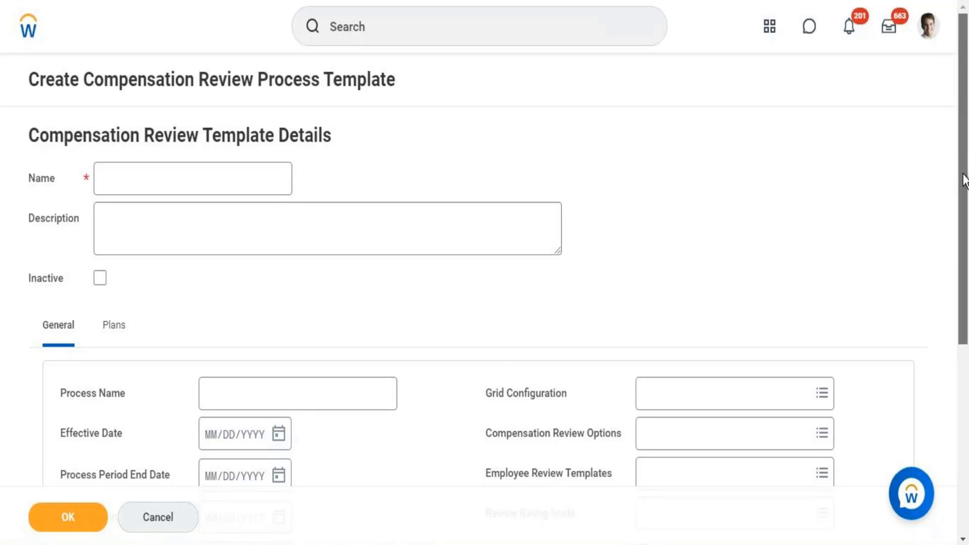
# Enter 'Compensation Review Process' in the template's Name field.
pyautogui.moveTo(966, 133); pyautogui.dragTo(964, 265)
pyautogui.moveTo(964, 204); pyautogui.dragTo(964, 63)
pyautogui.click(490, 28)
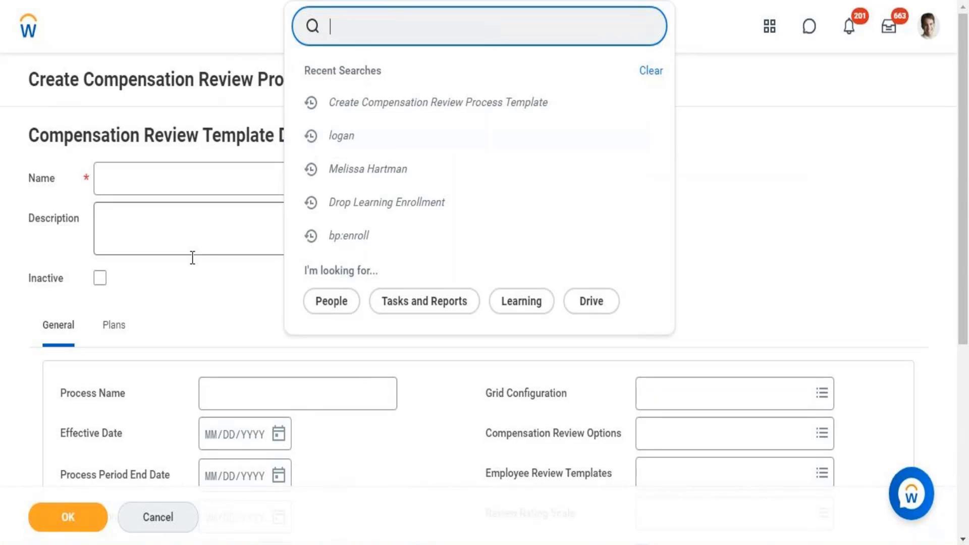
pyautogui.click(189, 319)
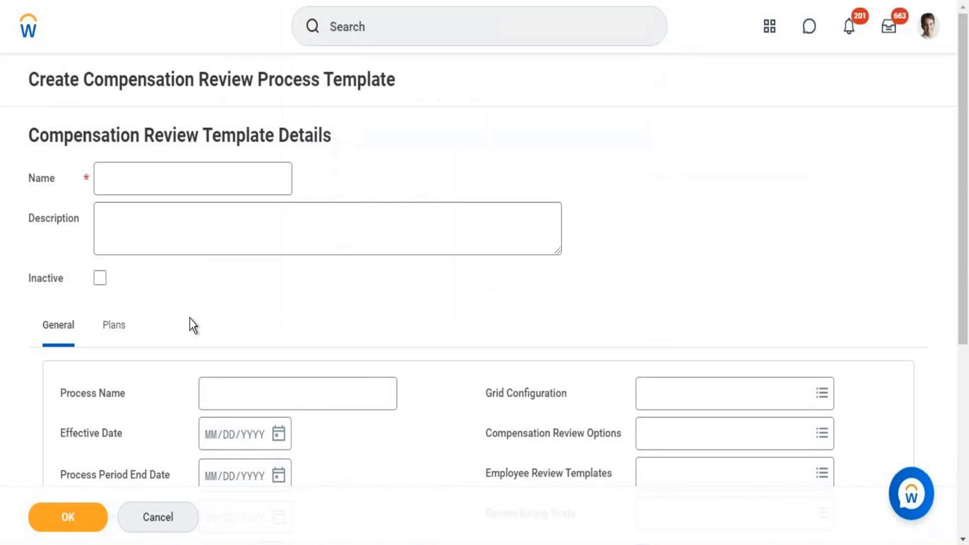
pyautogui.click(187, 175)
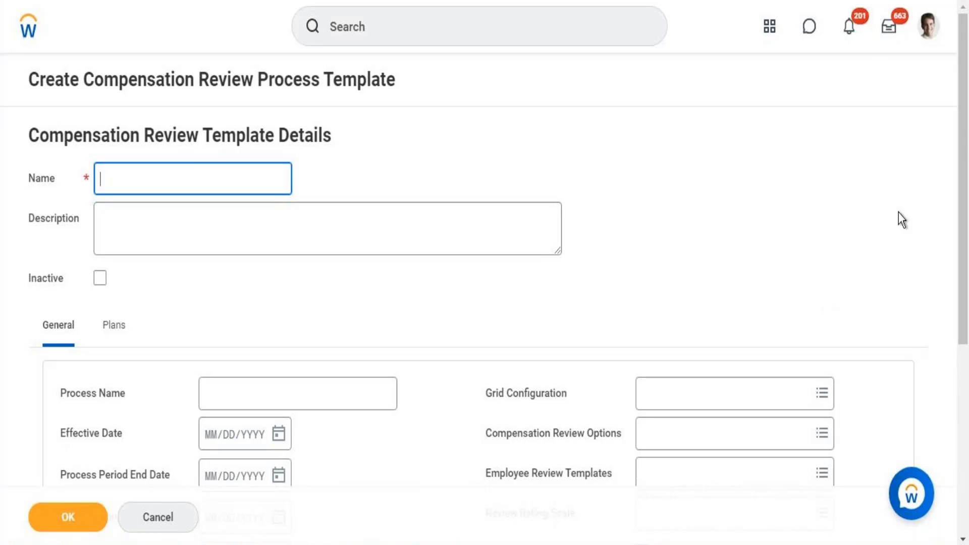
pyautogui.moveTo(966, 134); pyautogui.dragTo(933, 107)
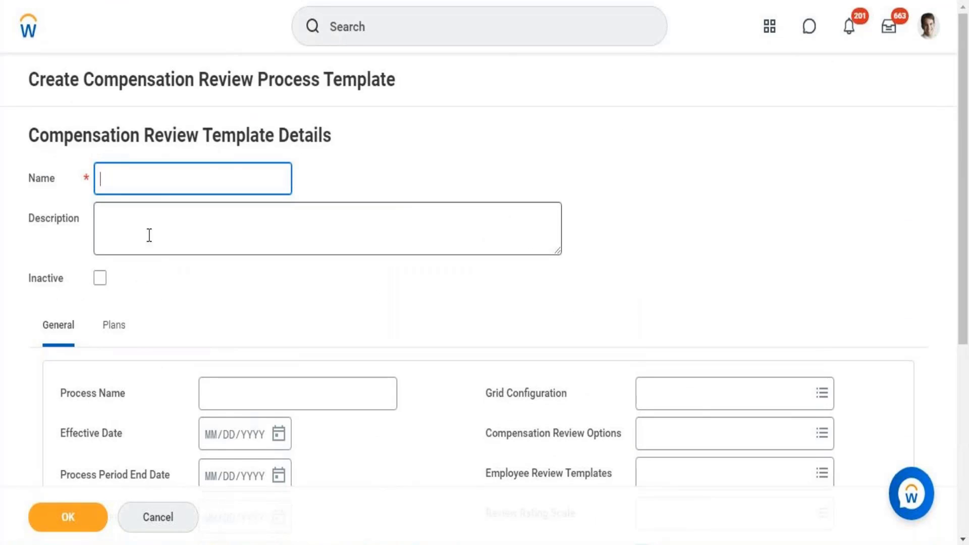
pyautogui.write('Co')
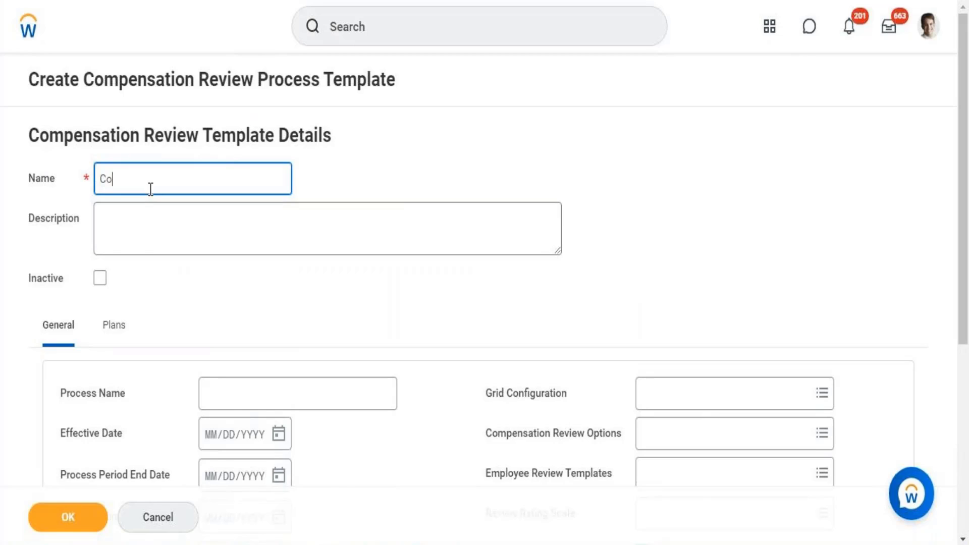
pyautogui.write('mpensation Review P')
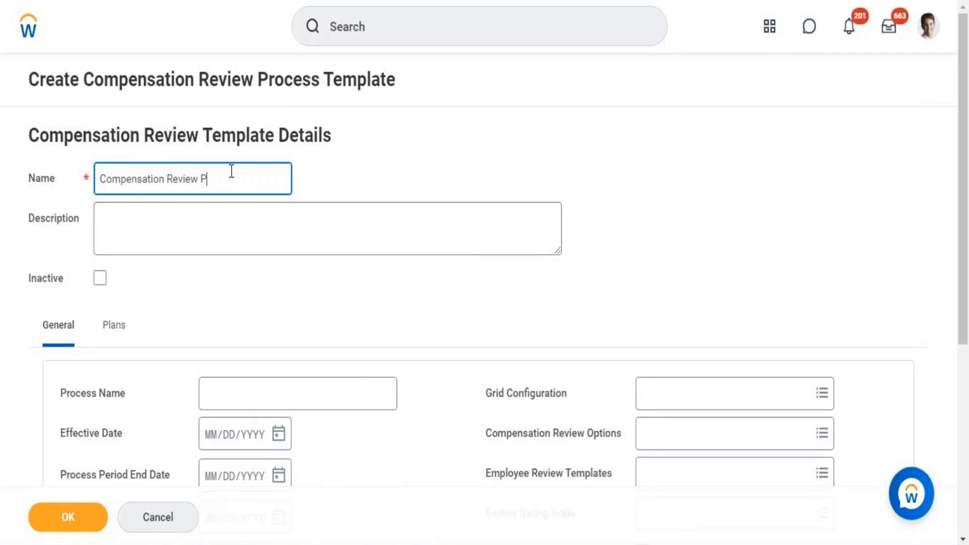
pyautogui.write('rocess')
# Type 'Compensation Review Process' into the Process Name field, fixing a typo.
pyautogui.scroll(-1, 967, 276)
pyautogui.scroll(-2, 968, 276)
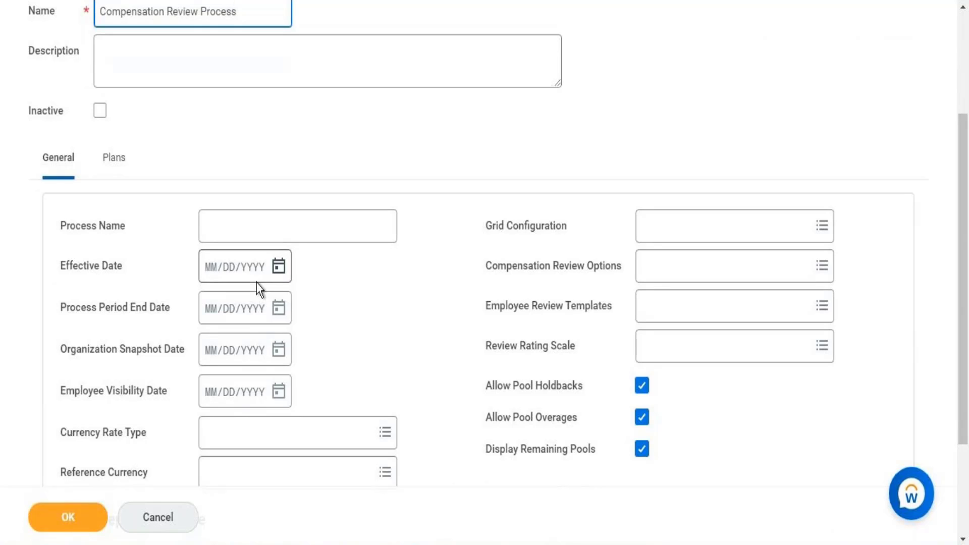
pyautogui.click(293, 231)
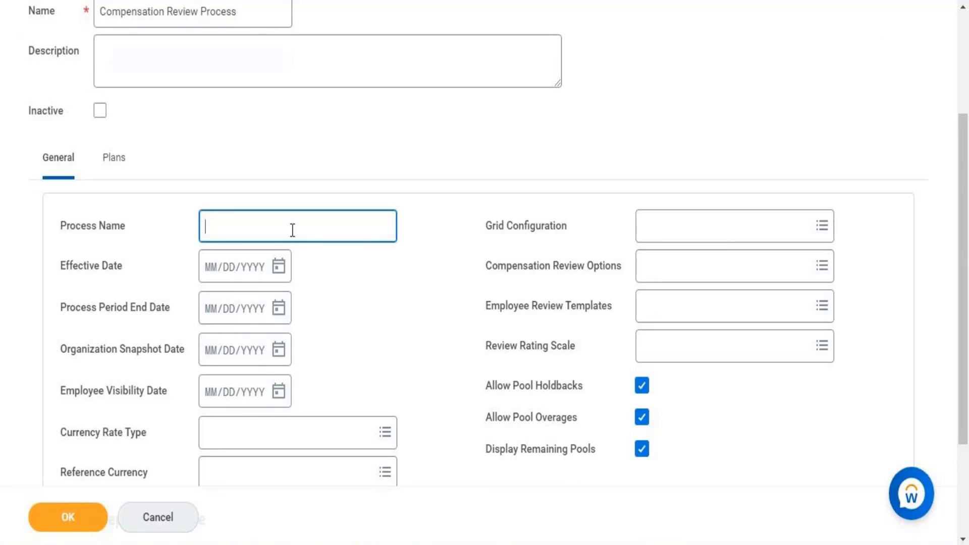
pyautogui.write('Compensation Rev')
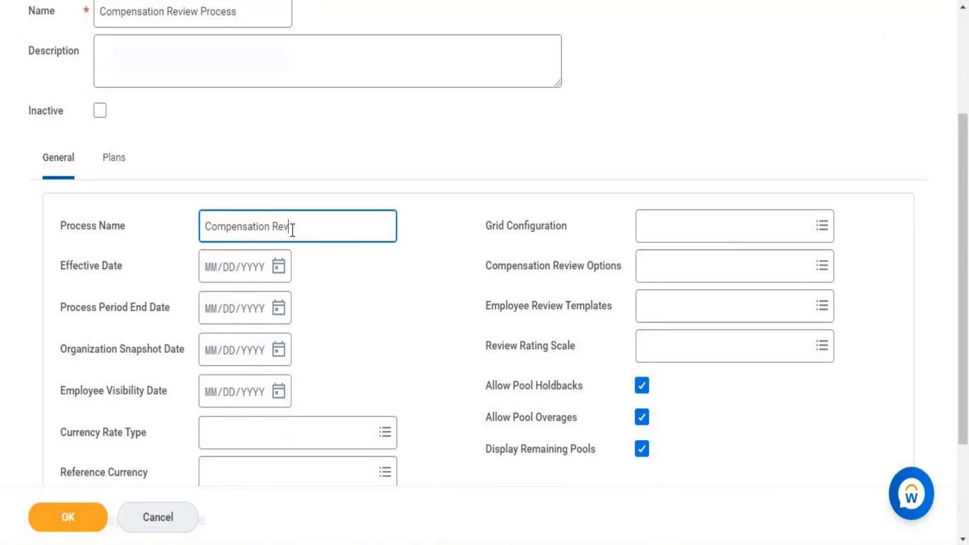
pyautogui.write('iew')
pyautogui.press('BackSpace')
pyautogui.press('BackSpace')
pyautogui.press('BackSpace')
pyautogui.write('iew Process')
# Set the Effective Date to 06/01/2021 with the calendar picker.
pyautogui.click(281, 272)
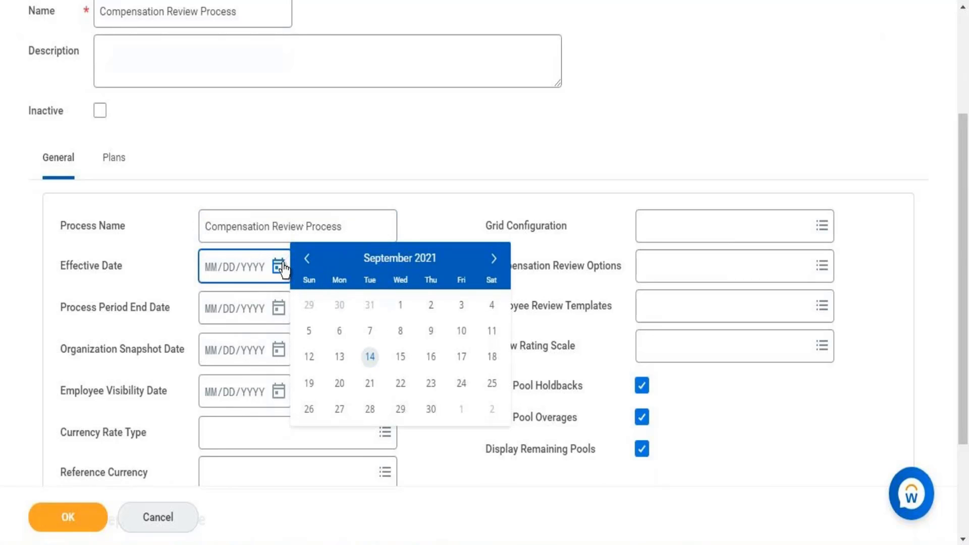
pyautogui.click(307, 260)
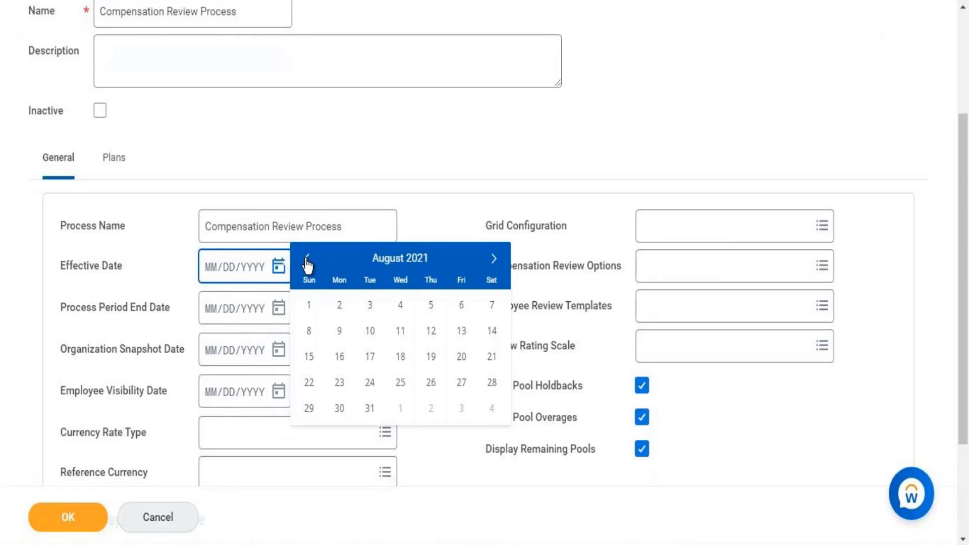
pyautogui.click(308, 260)
pyautogui.click(308, 260)
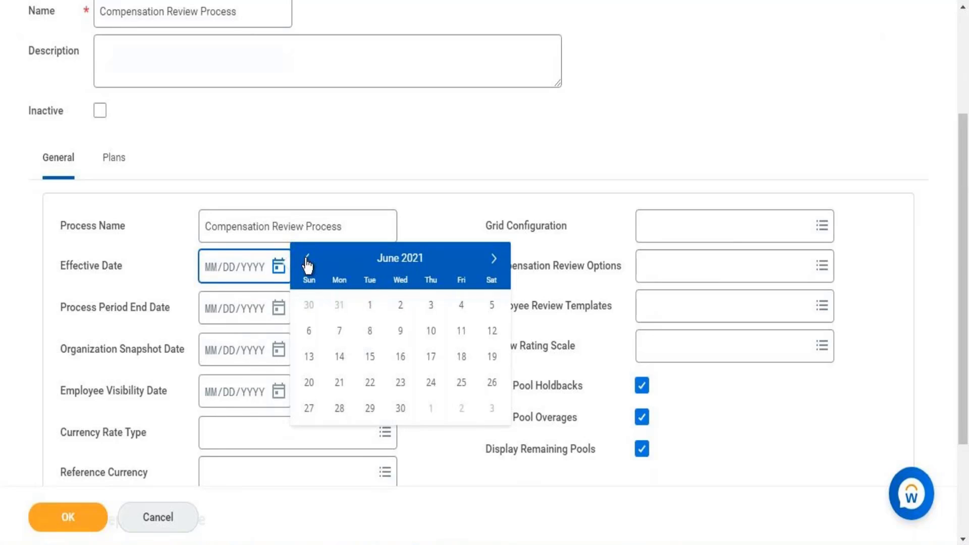
pyautogui.click(371, 306)
# Set Process Period End and Organization Snapshot dates to 10/31/2021.
pyautogui.click(279, 309)
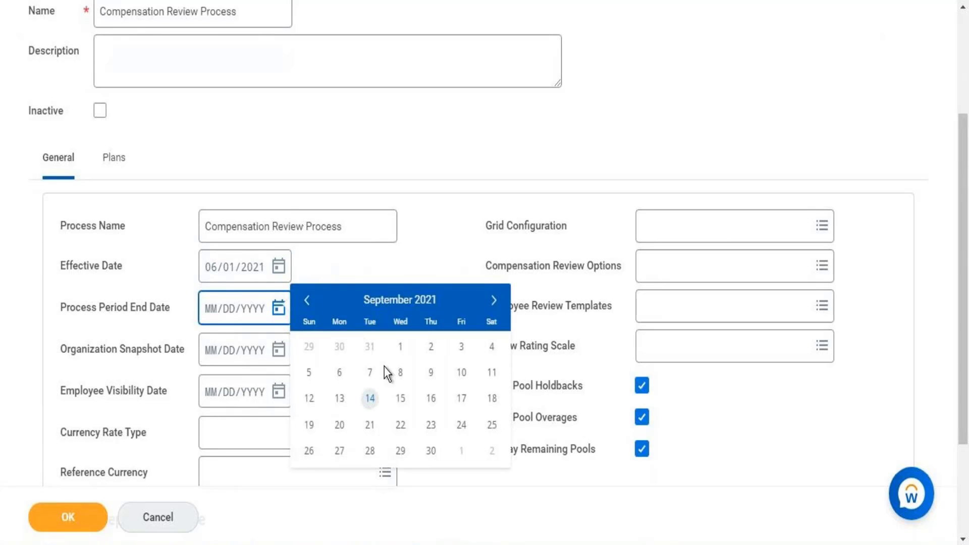
pyautogui.click(493, 304)
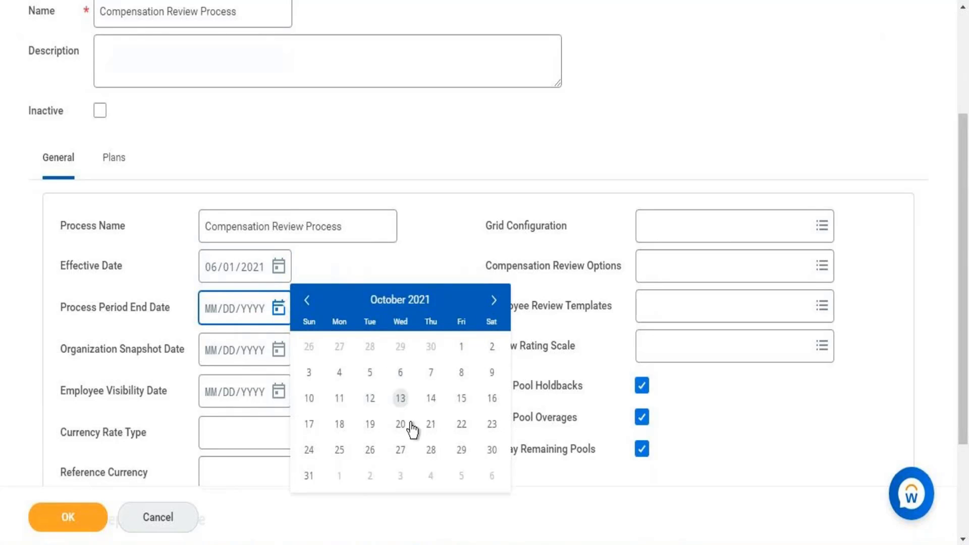
pyautogui.click(311, 480)
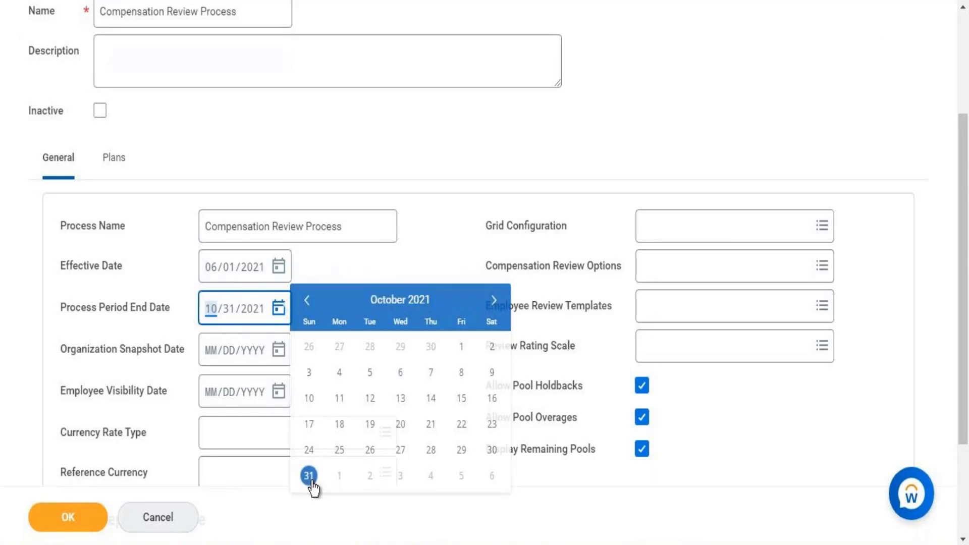
pyautogui.click(280, 353)
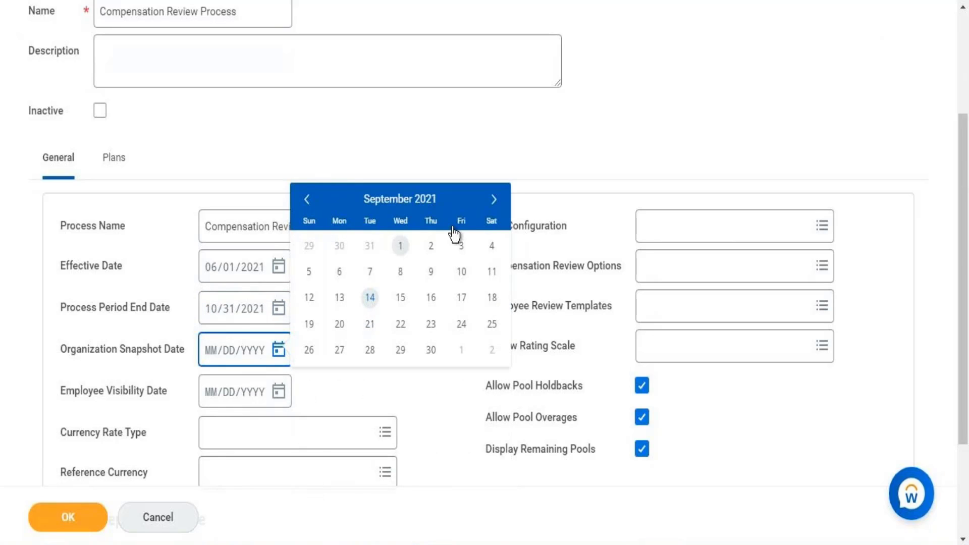
pyautogui.click(495, 201)
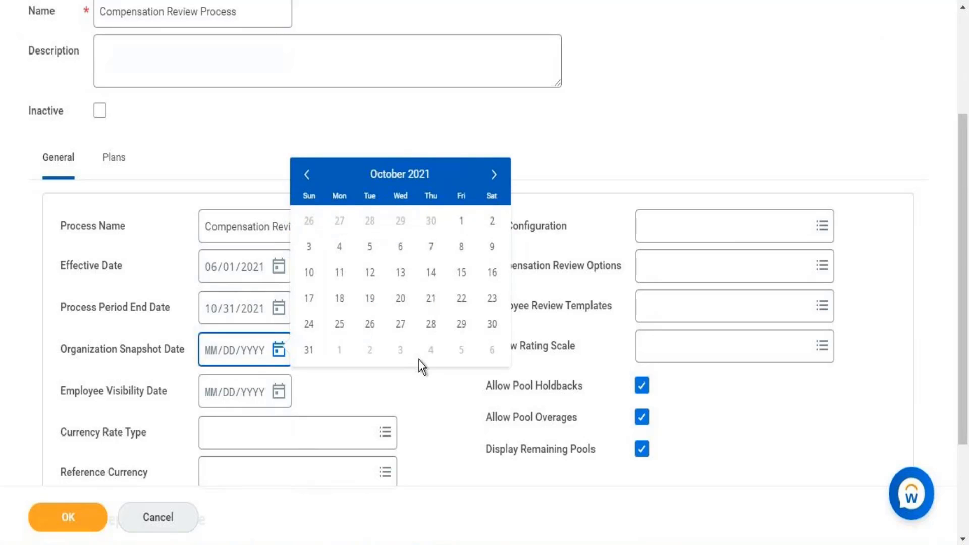
pyautogui.click(310, 352)
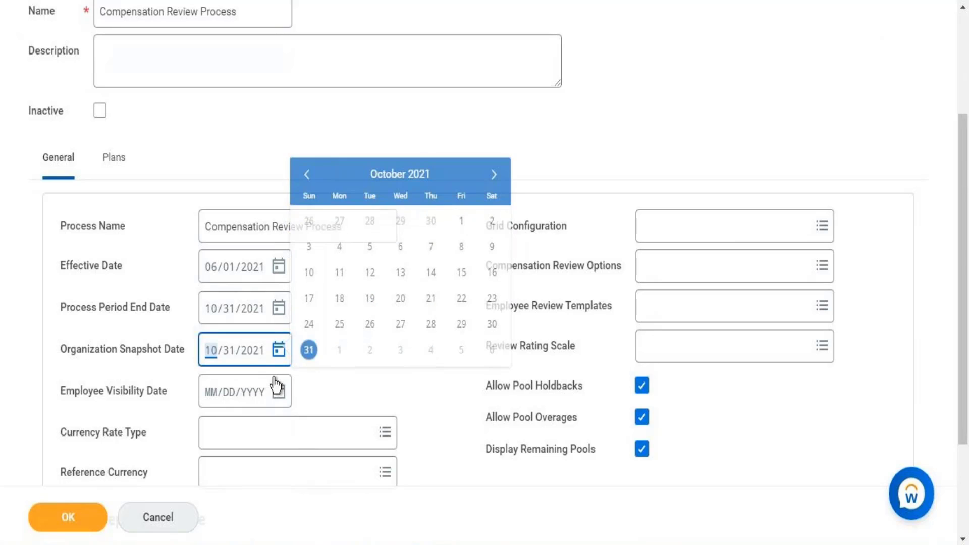
# Set the Employee Visibility date to 12/01/2021.
pyautogui.click(279, 393)
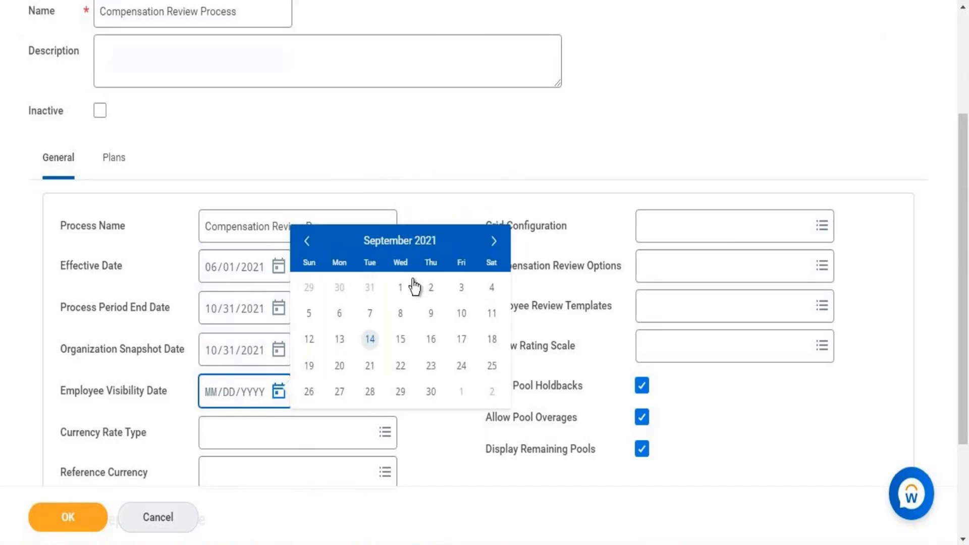
pyautogui.click(494, 242)
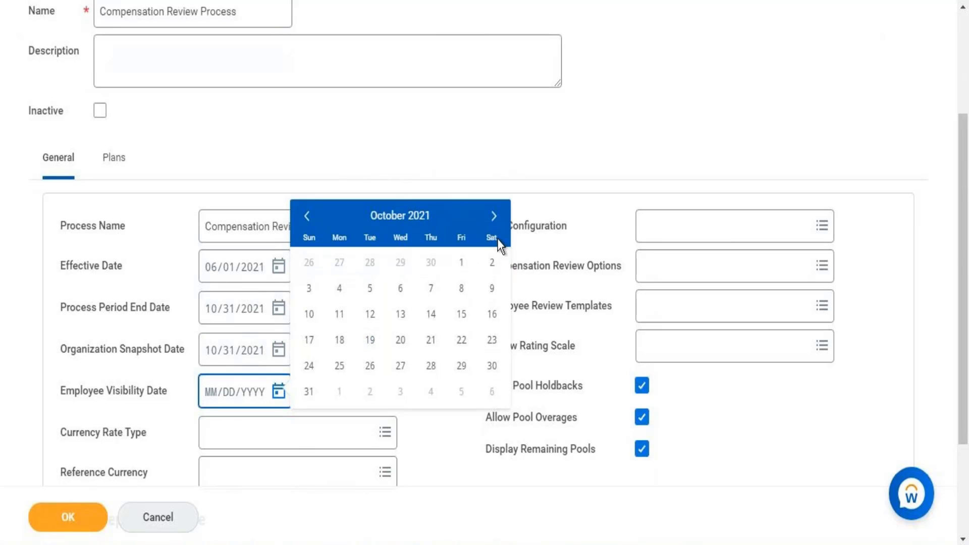
pyautogui.click(494, 217)
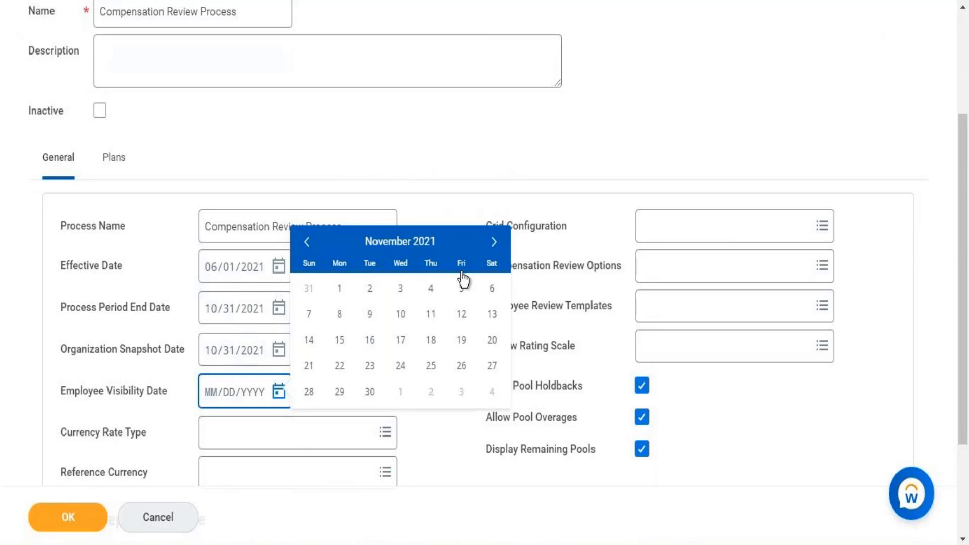
pyautogui.click(494, 241)
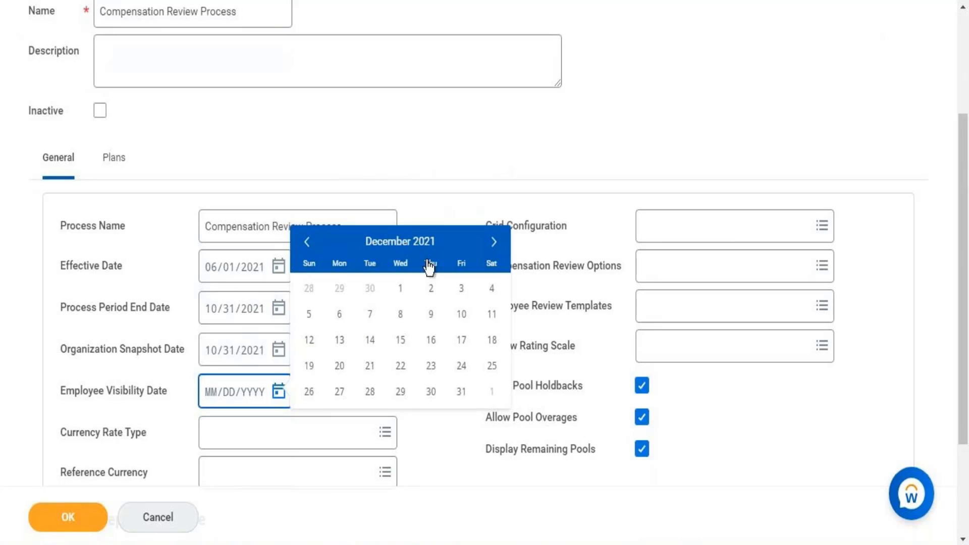
pyautogui.click(407, 291)
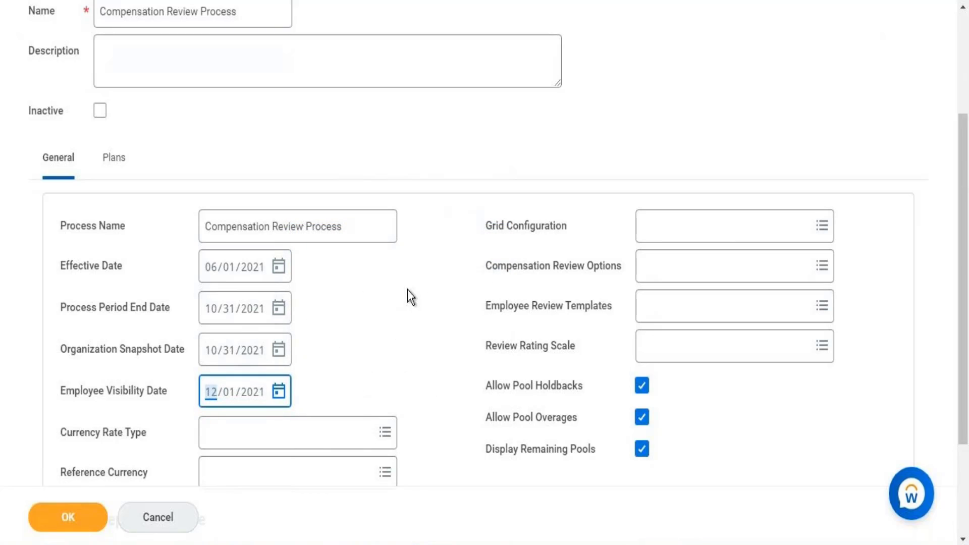
# Set Currency Rate Type to Average (Default) and Reference Currency to USD; expand Exceptions by Rule.
pyautogui.click(320, 434)
pyautogui.write('Aevear')
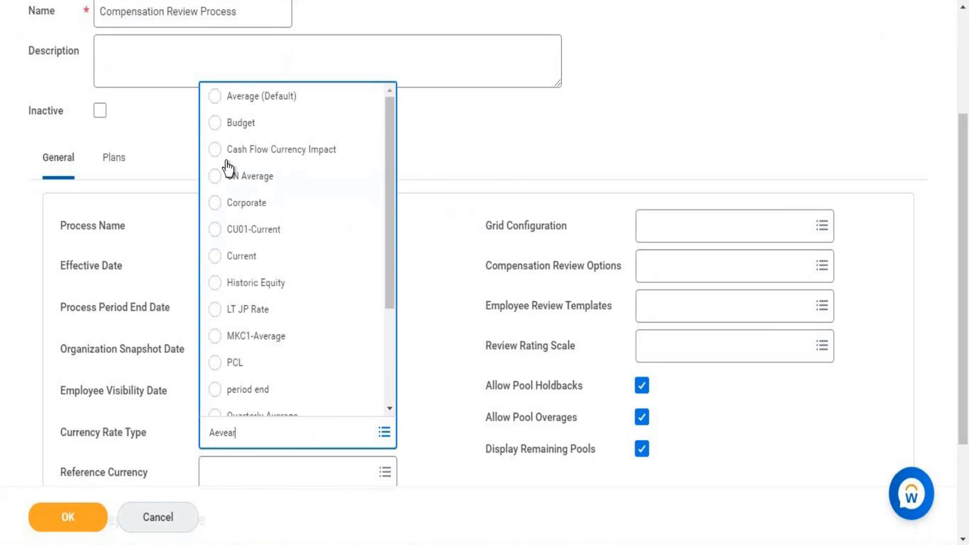
pyautogui.click(254, 103)
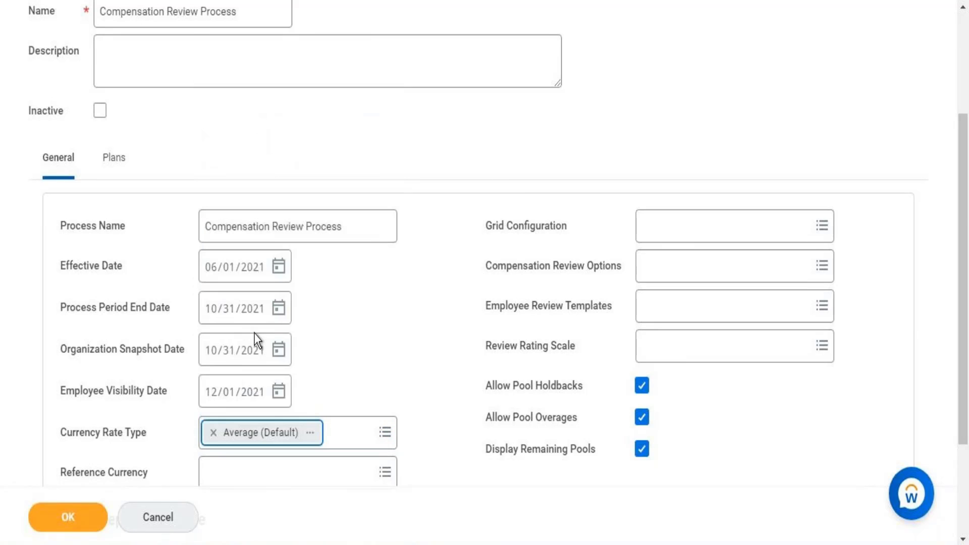
pyautogui.scroll(-3, 967, 212)
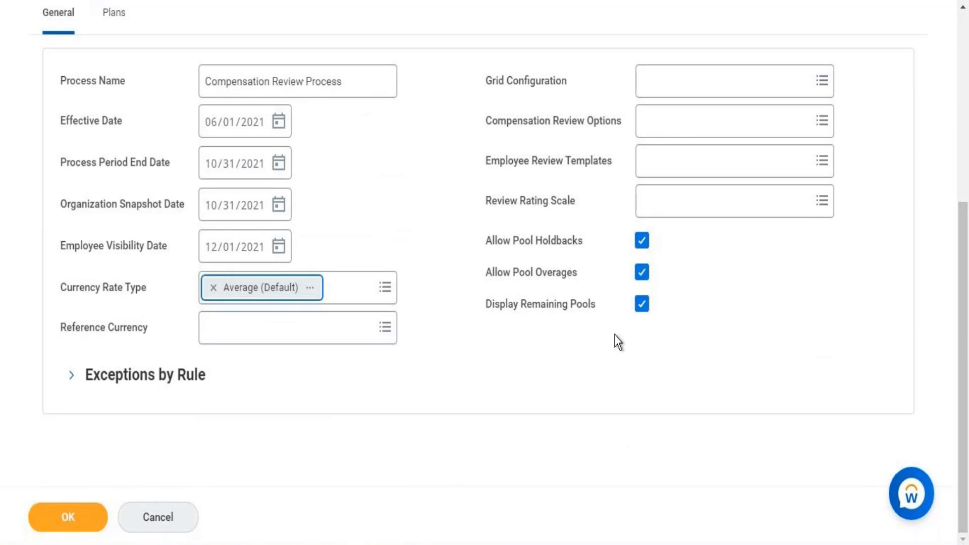
pyautogui.click(338, 324)
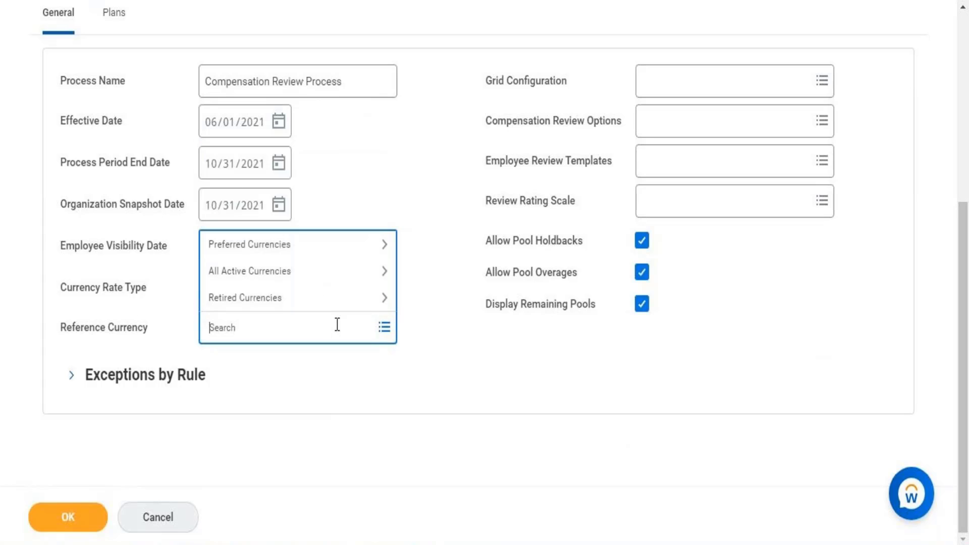
pyautogui.write('USD')
pyautogui.press('Return')
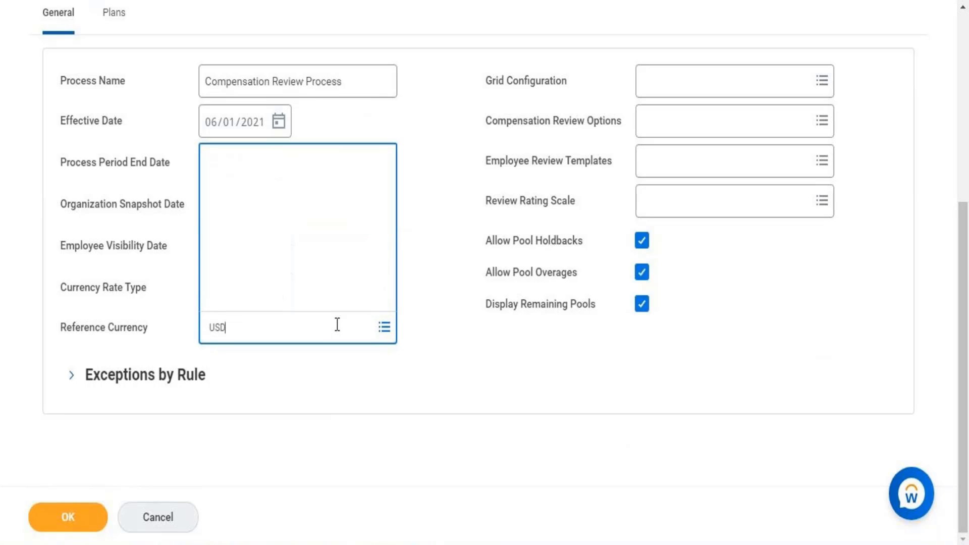
pyautogui.click(72, 377)
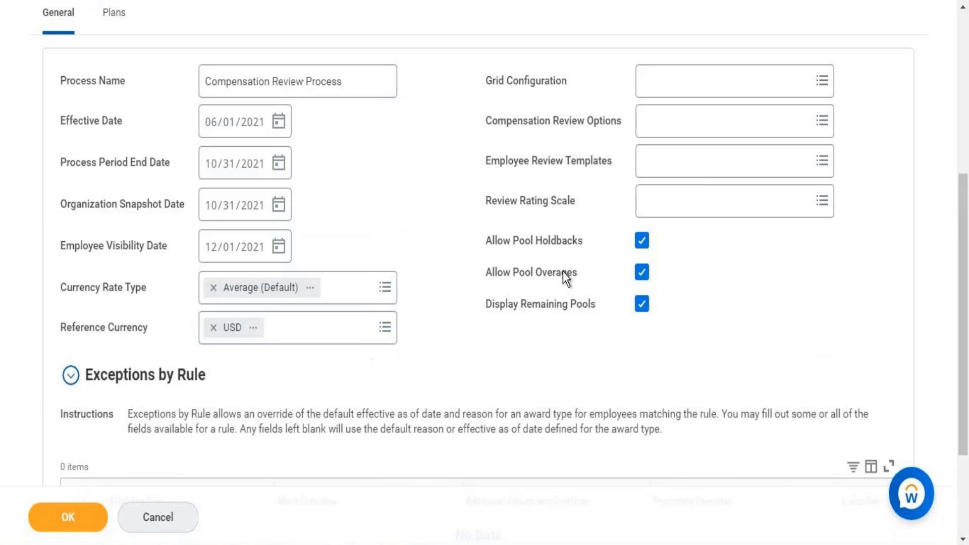
# Select Grid For Compensation Review Process as the grid configuration and open its details.
pyautogui.click(663, 75)
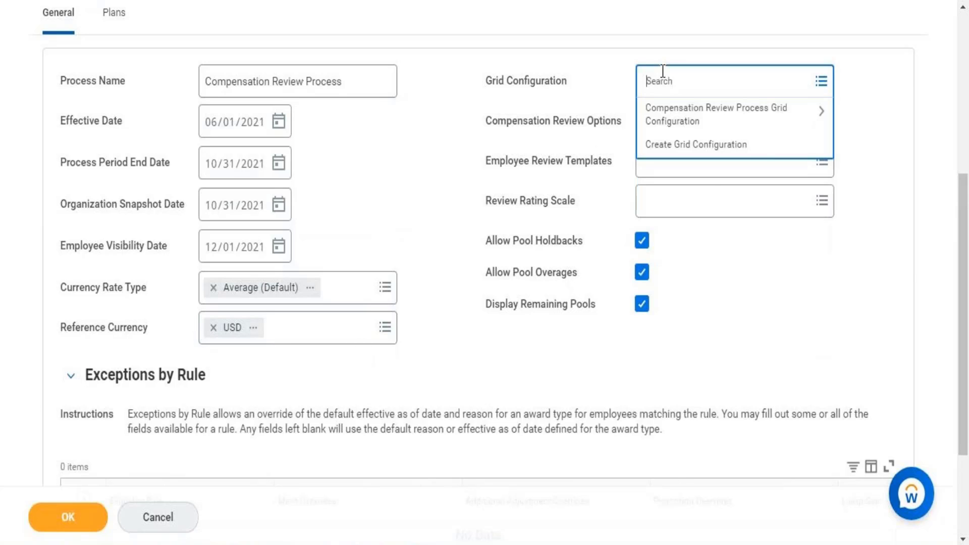
pyautogui.write('Compensation')
pyautogui.press('Return')
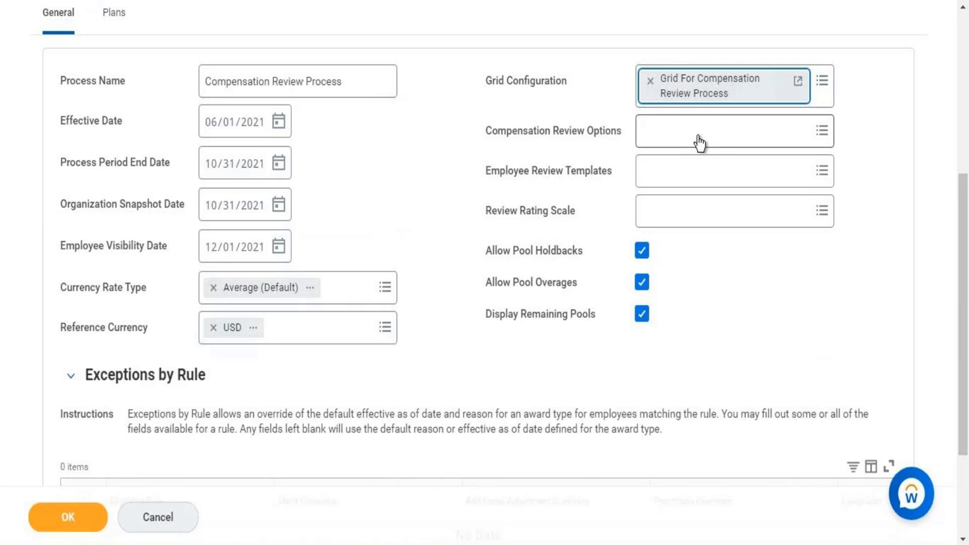
pyautogui.rightClick(687, 88)
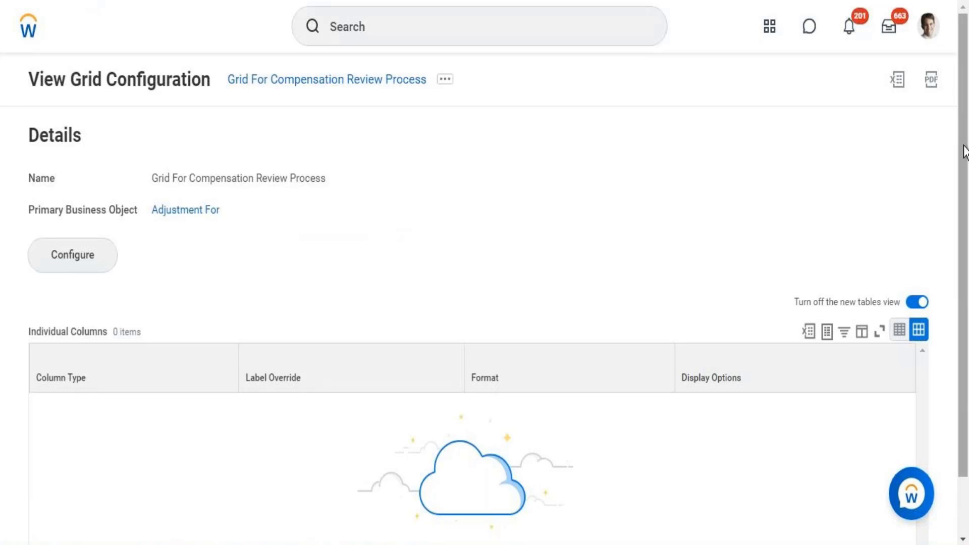
# Open Edit Grid Configuration via Configure and scroll down to the Sorting section.
pyautogui.moveTo(965, 145); pyautogui.dragTo(966, 219)
pyautogui.scroll(2, 944, 128)
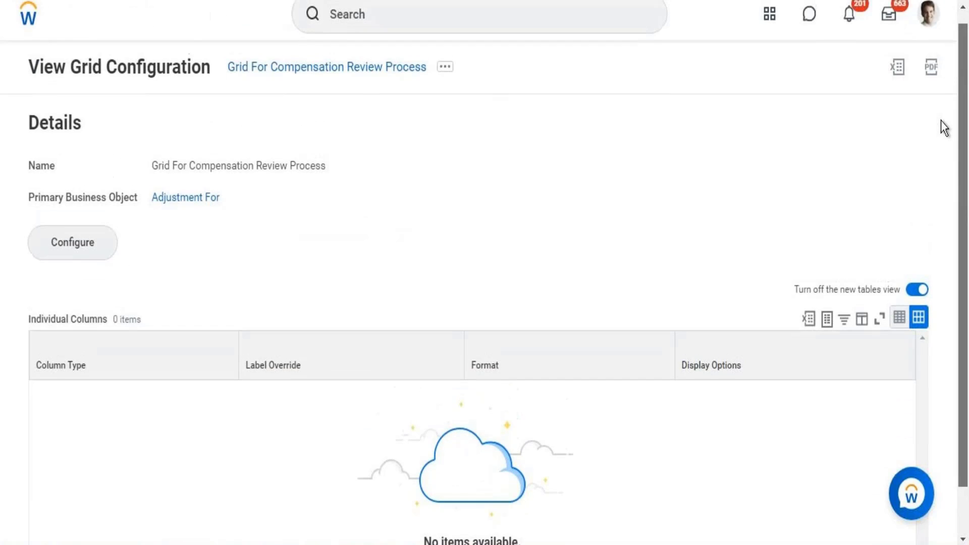
pyautogui.click(73, 255)
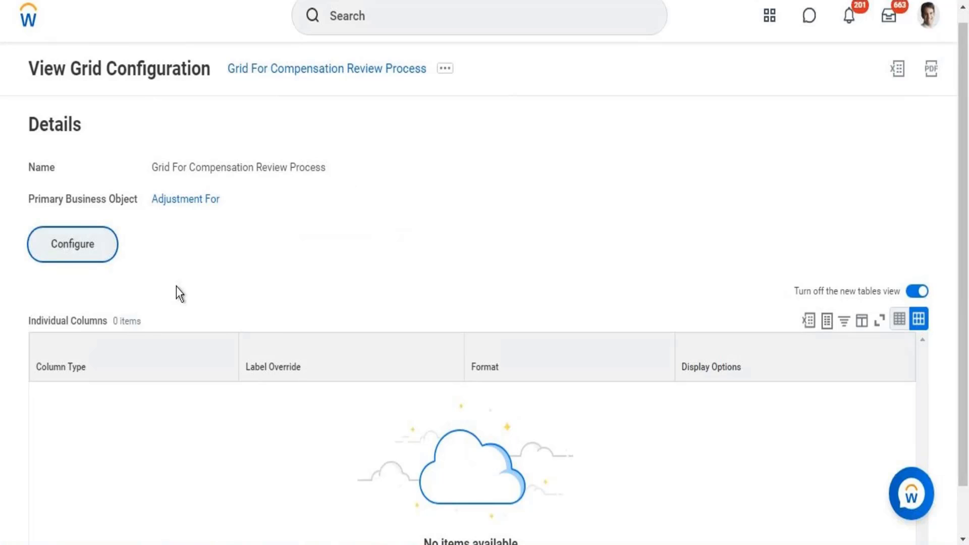
pyautogui.click(94, 241)
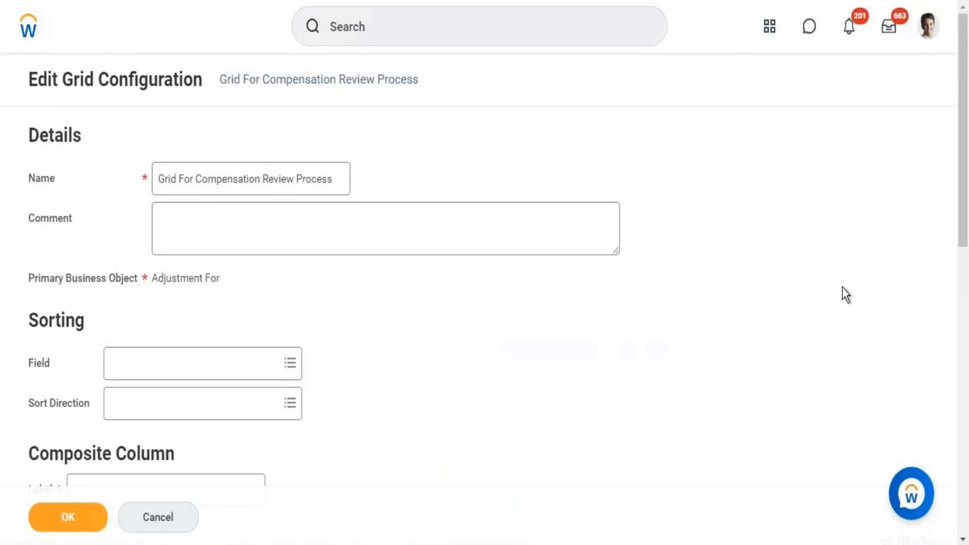
pyautogui.moveTo(964, 122); pyautogui.dragTo(956, 204)
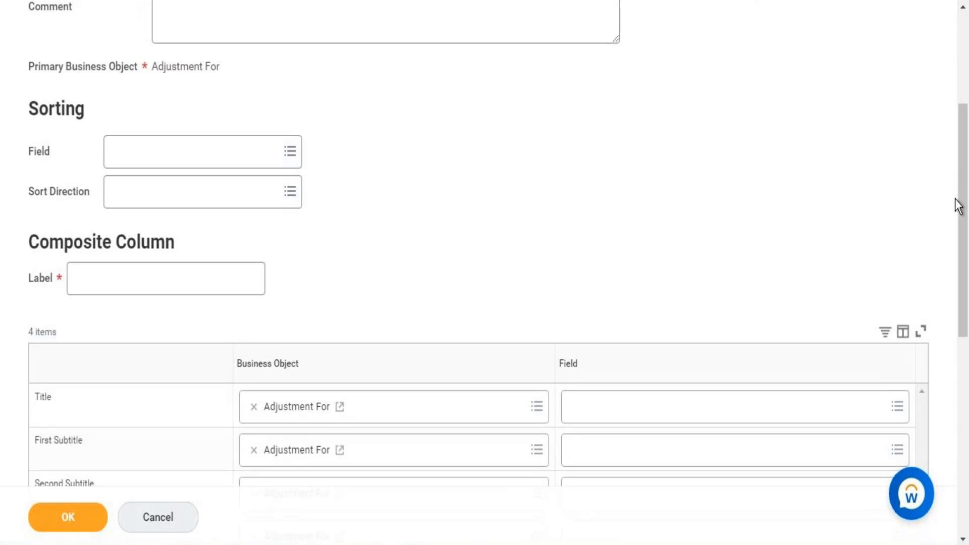
# Search 'compensation review process' and set the Sorting Field to Compensation Review Process.
pyautogui.click(145, 157)
pyautogui.write('comp')
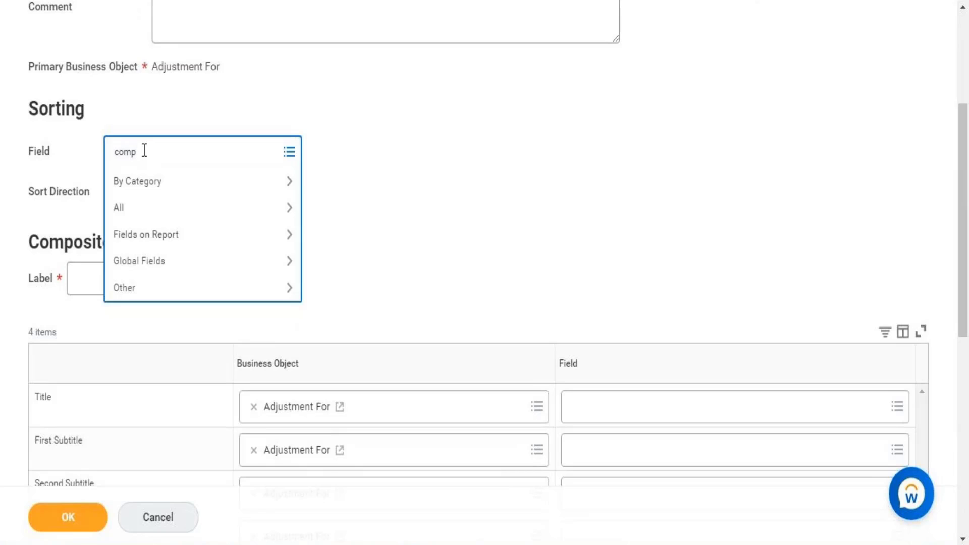
pyautogui.write('ensation review process')
pyautogui.press('Return')
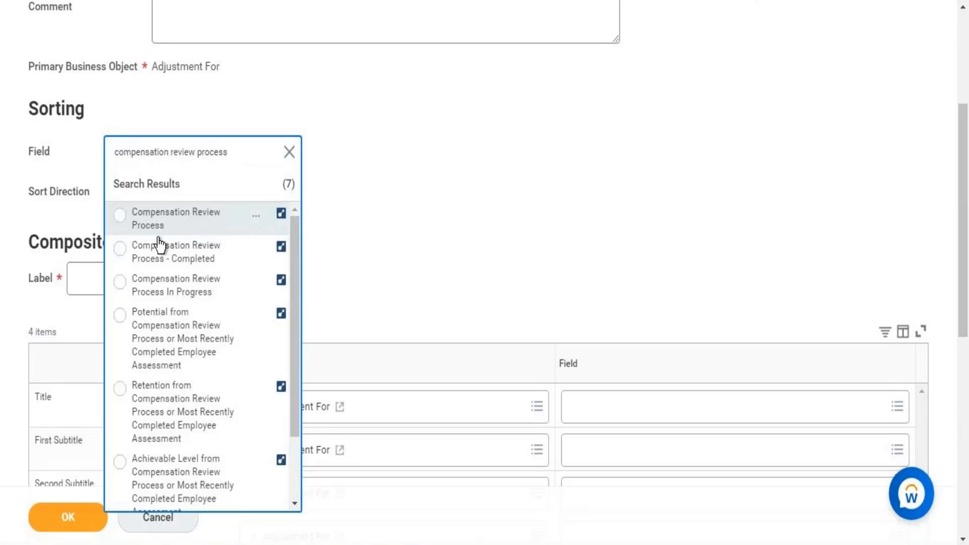
pyautogui.click(154, 222)
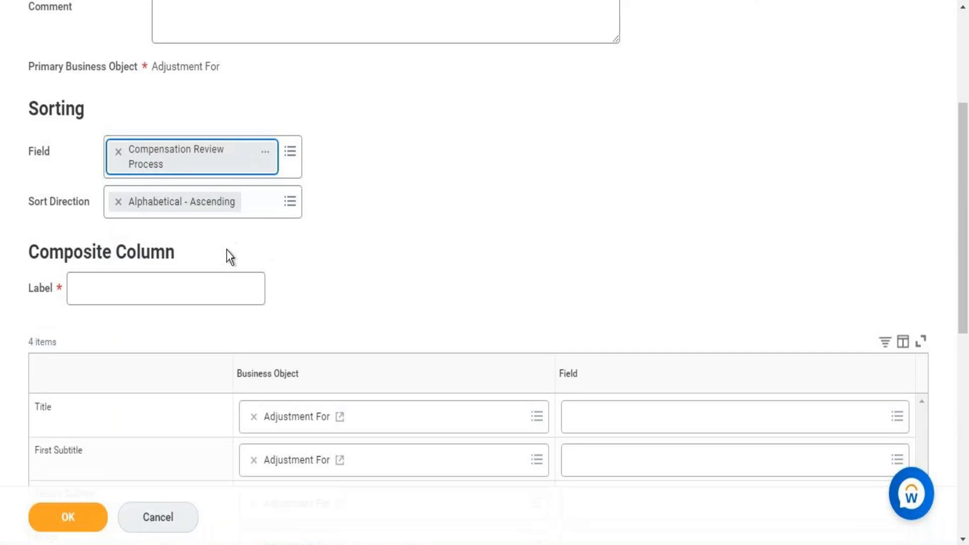
pyautogui.click(213, 284)
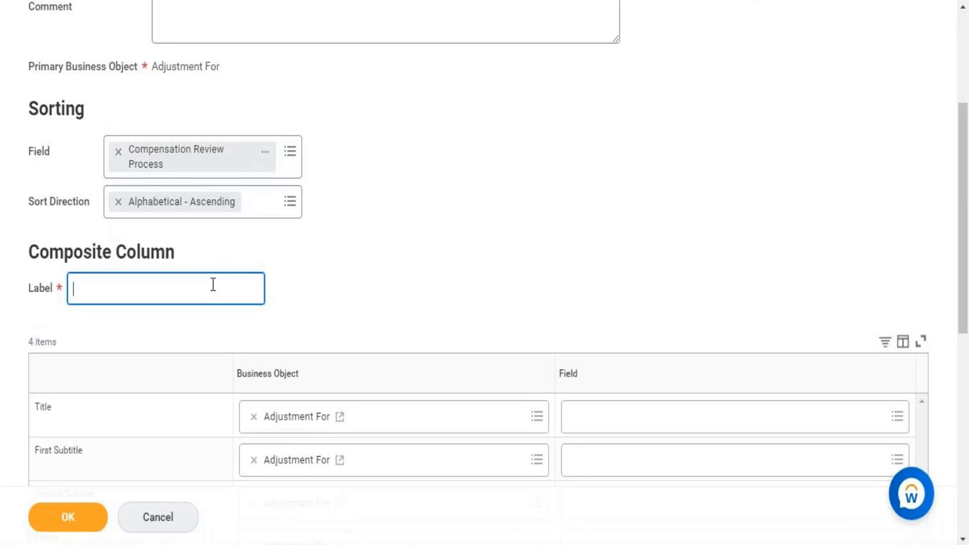
# Label the composite column 'Compensation Review Process' and set its Title field to Compensation Review Process.
pyautogui.write('Compensation Re')
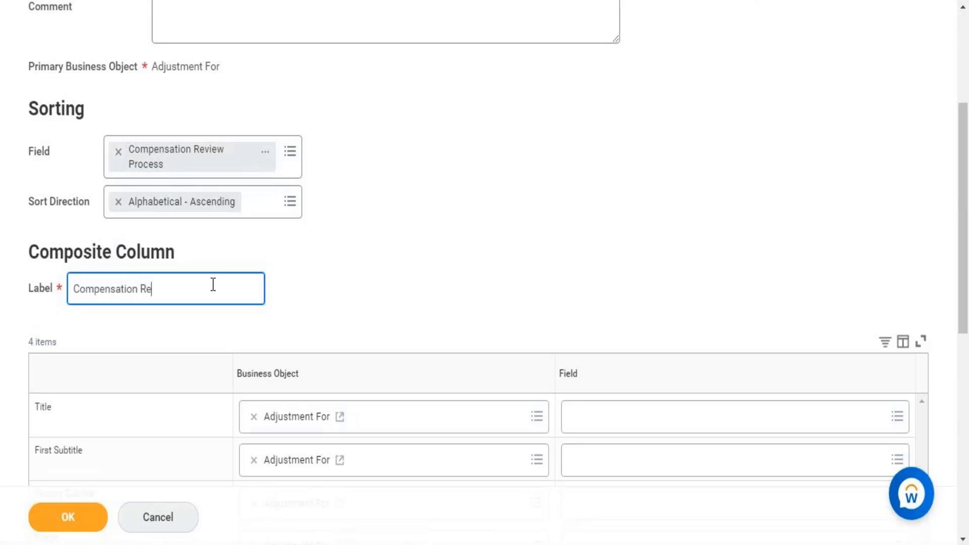
pyautogui.write('view Process')
pyautogui.click(651, 435)
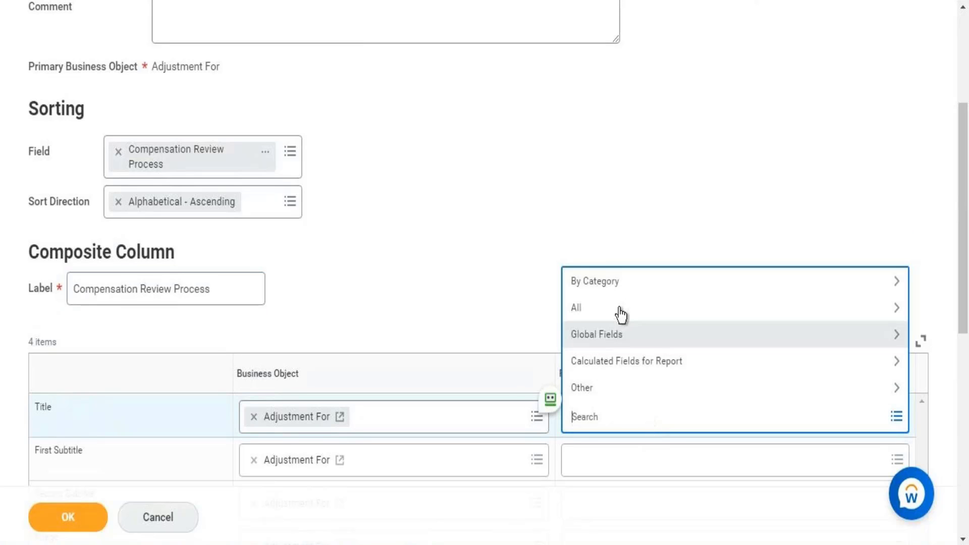
pyautogui.click(617, 308)
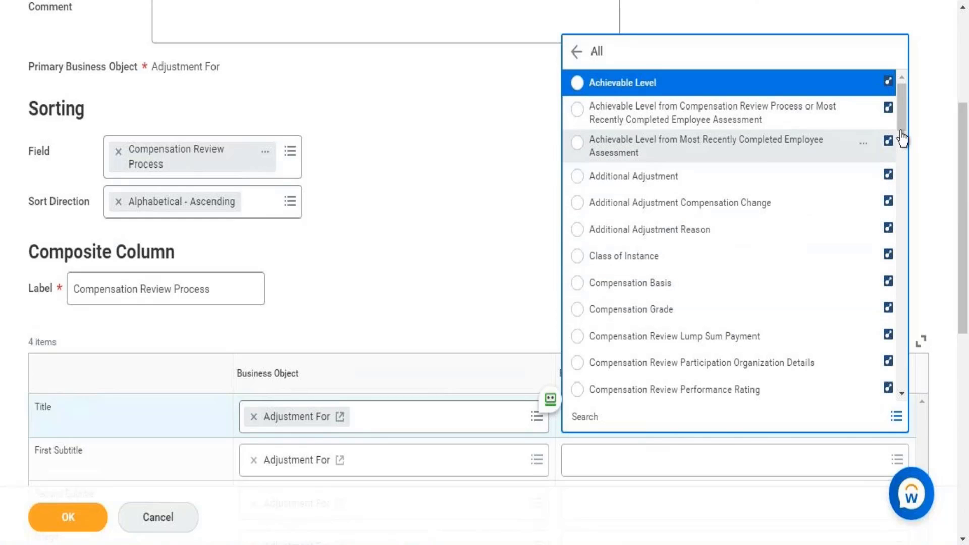
pyautogui.moveTo(901, 110); pyautogui.dragTo(901, 135)
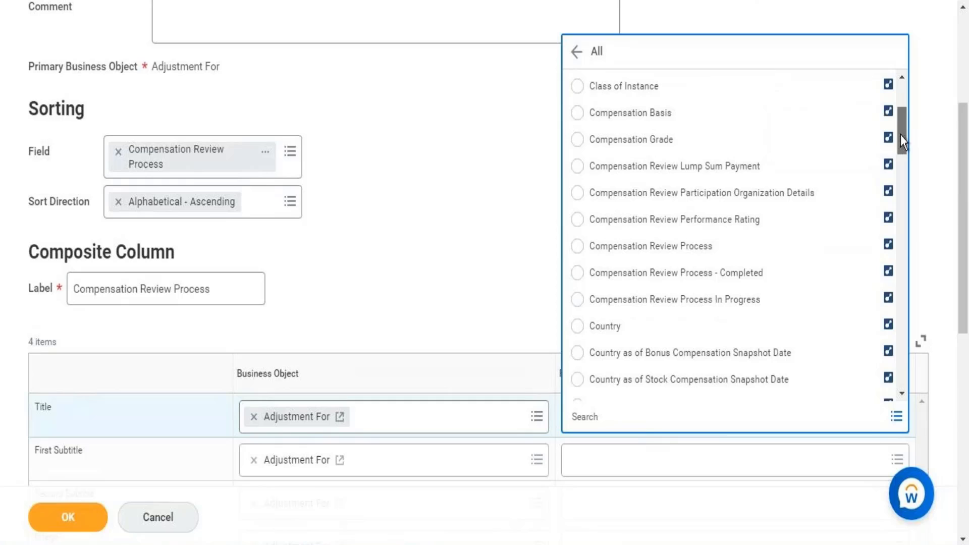
pyautogui.click(672, 248)
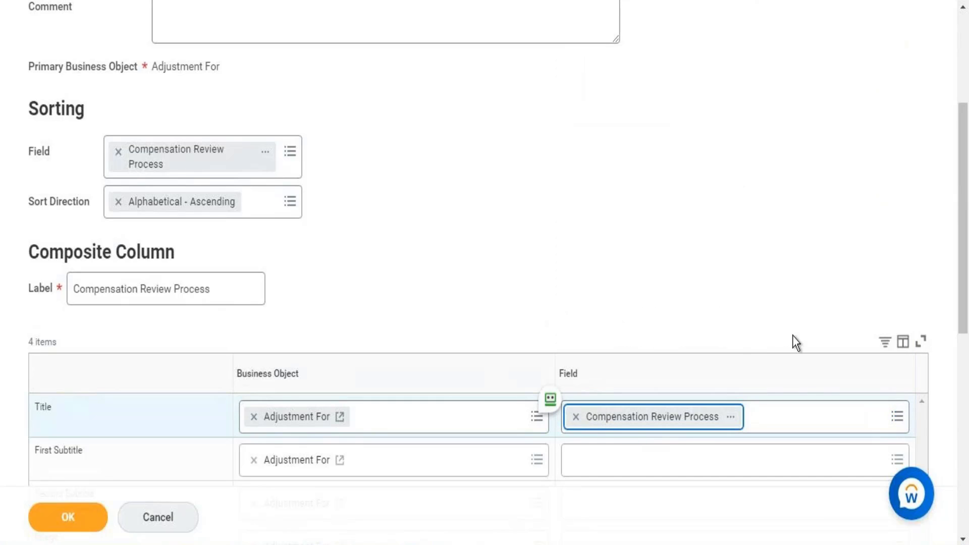
# Replace the wrong Base Pay pick so First Subtitle uses Compensation Review Performance Rating.
pyautogui.scroll(-4, 964, 187)
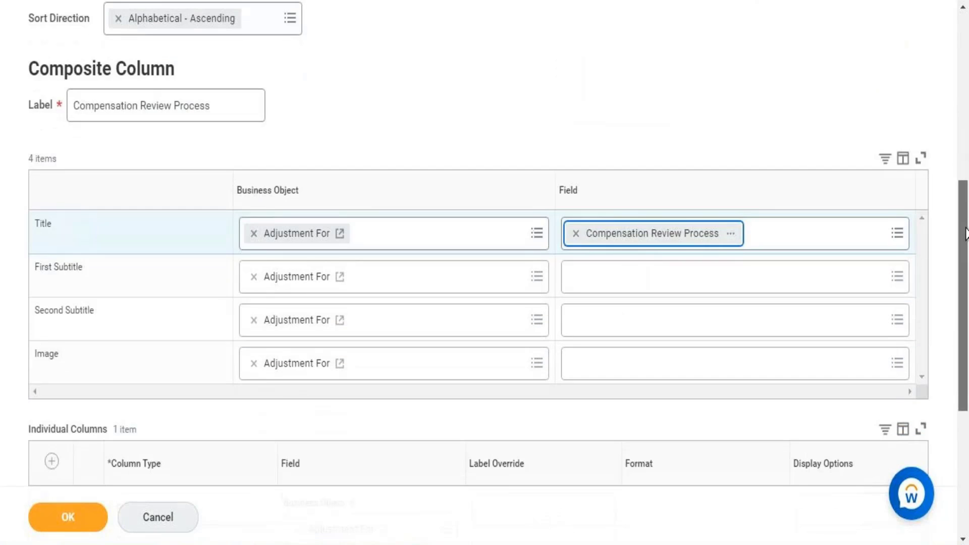
pyautogui.click(682, 276)
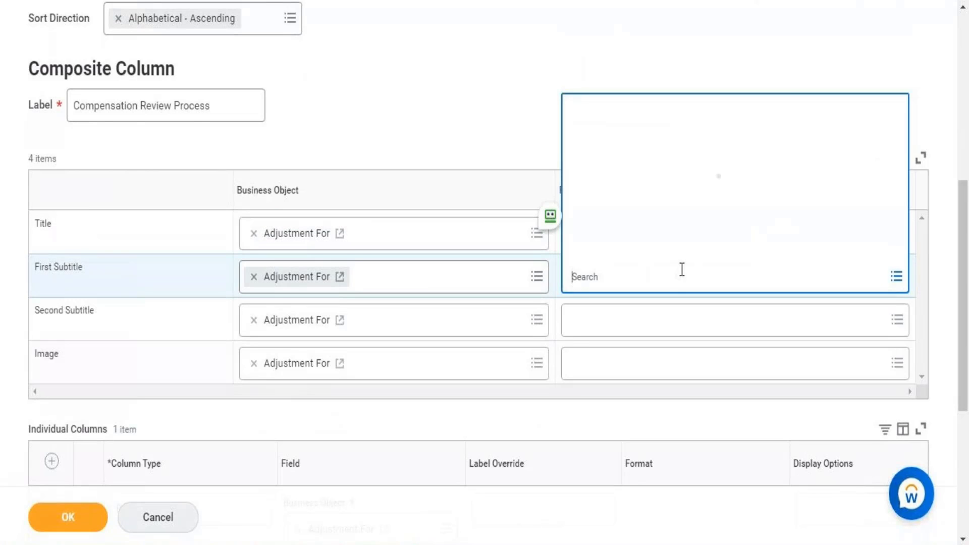
pyautogui.write('Annua')
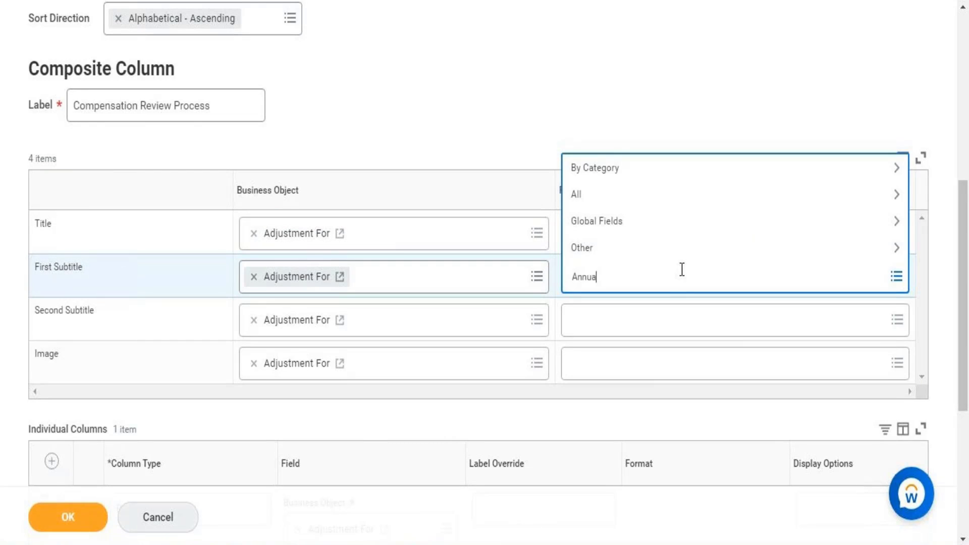
pyautogui.write('l com')
pyautogui.write('p')
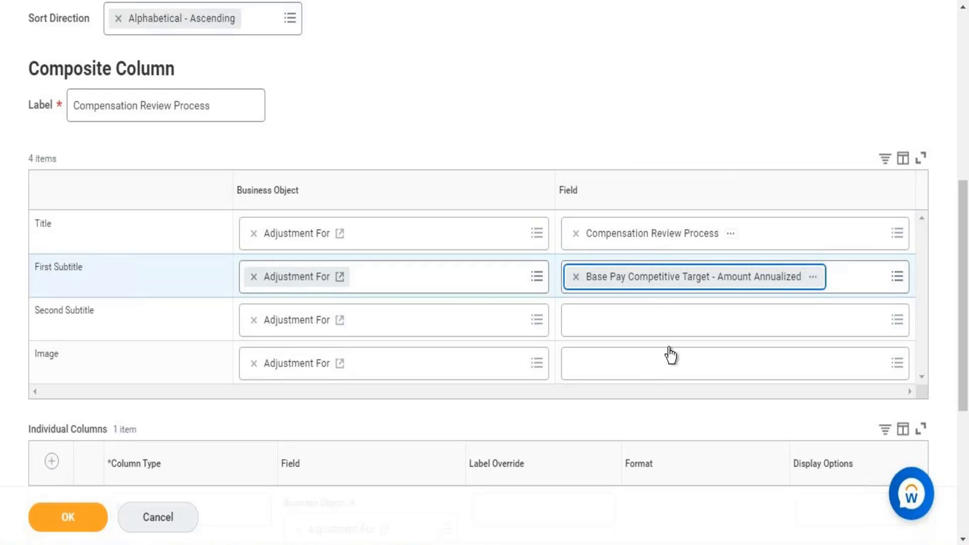
pyautogui.click(576, 276)
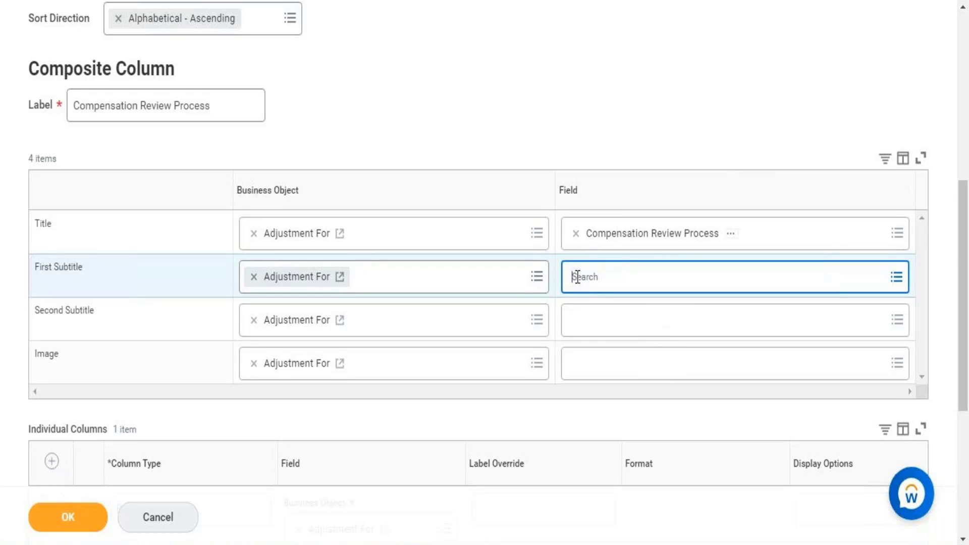
pyautogui.click(612, 279)
pyautogui.write('Co')
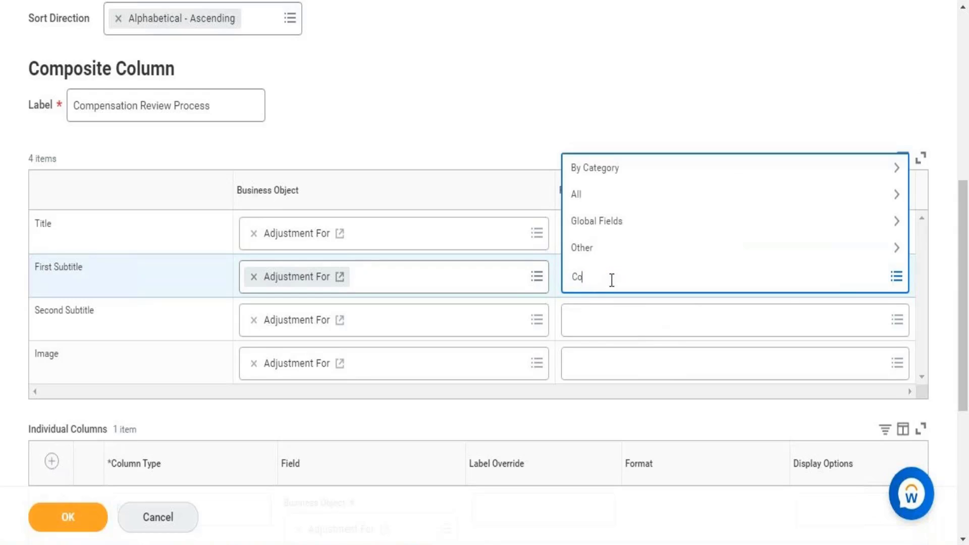
pyautogui.write('mpensation Review')
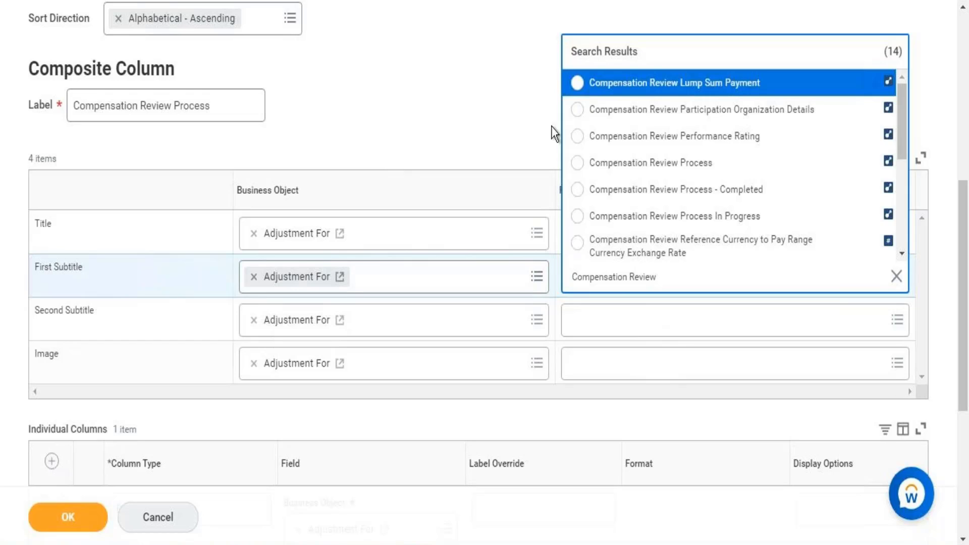
pyautogui.click(612, 136)
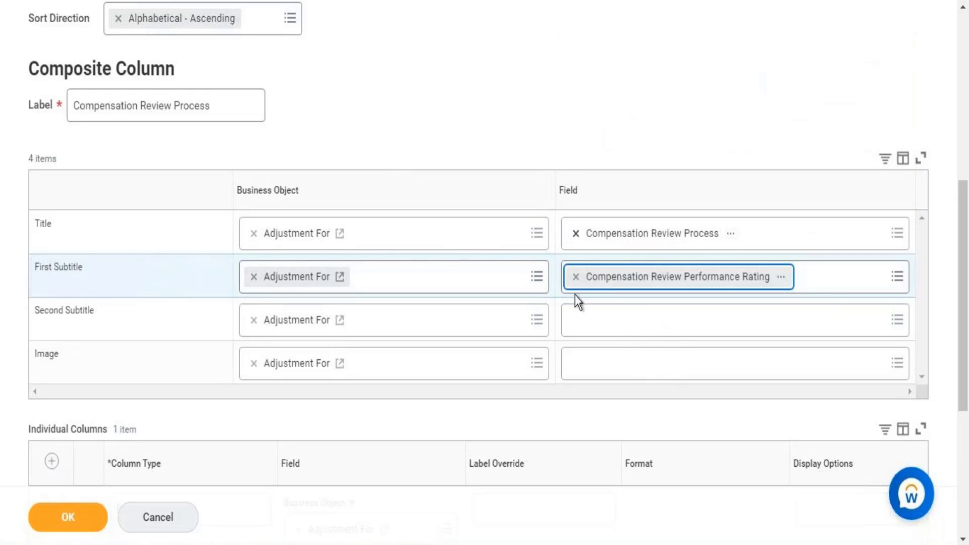
# Set the Image row field to Photo, leaving Second Subtitle empty.
pyautogui.click(610, 327)
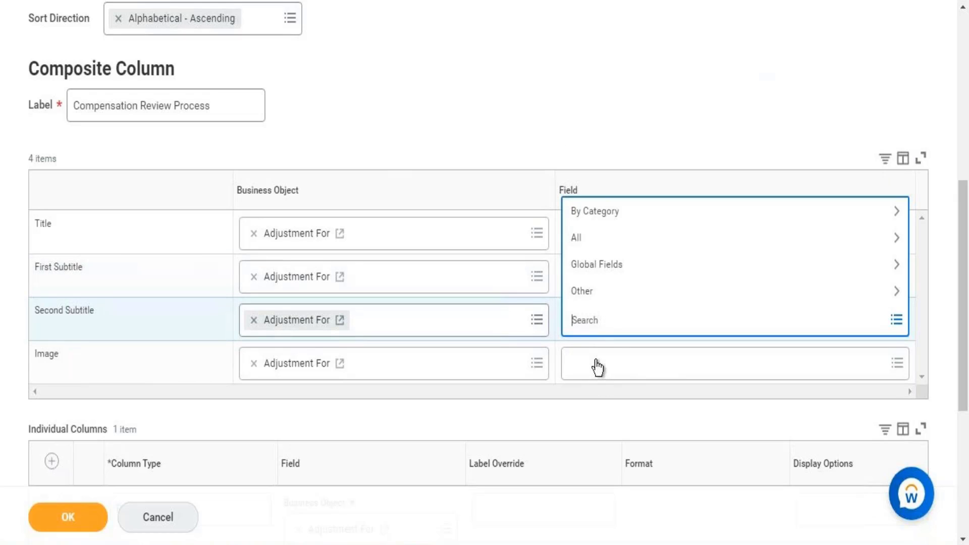
pyautogui.click(597, 368)
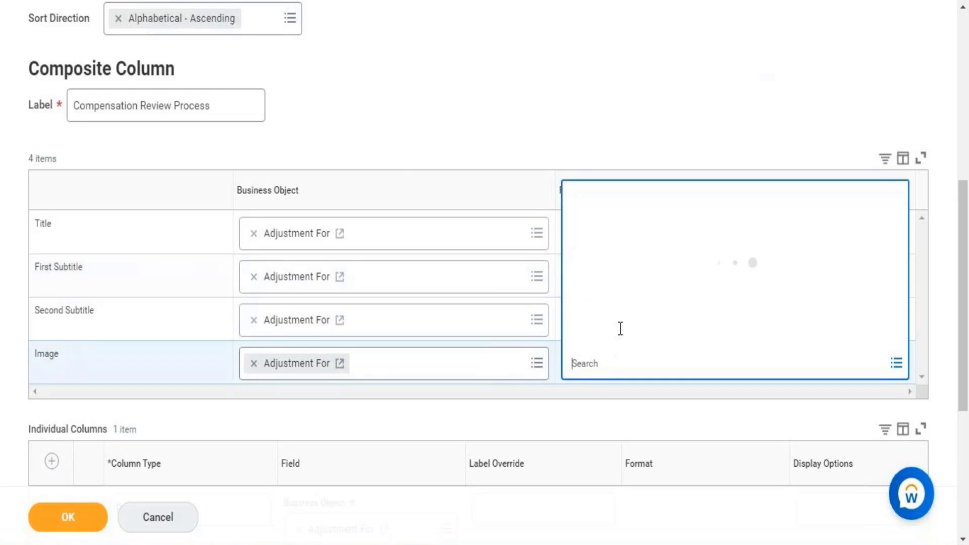
pyautogui.click(604, 341)
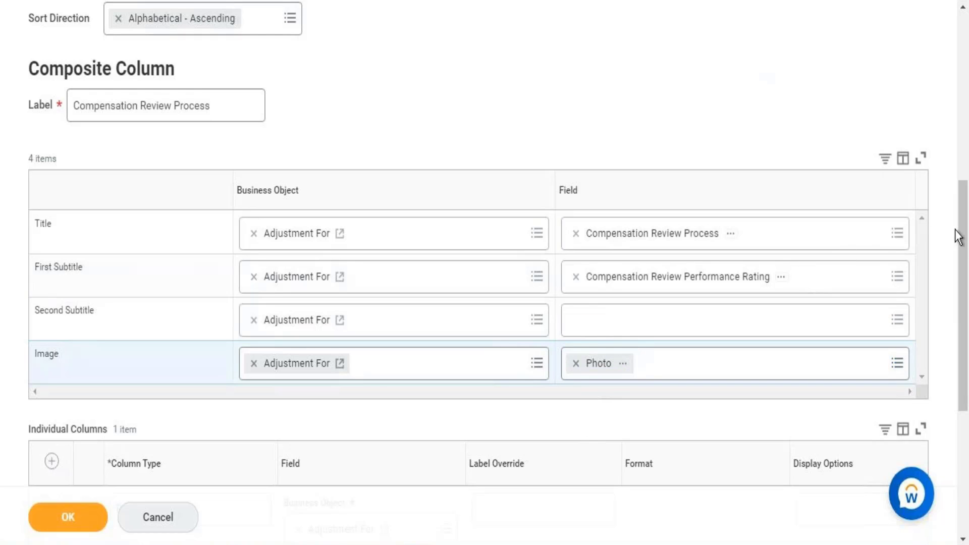
# Search 'Annual Basepay' and set the read-only column to Base Pay Proposed - Amount Annualized in Reference Currency.
pyautogui.moveTo(965, 215); pyautogui.dragTo(967, 336)
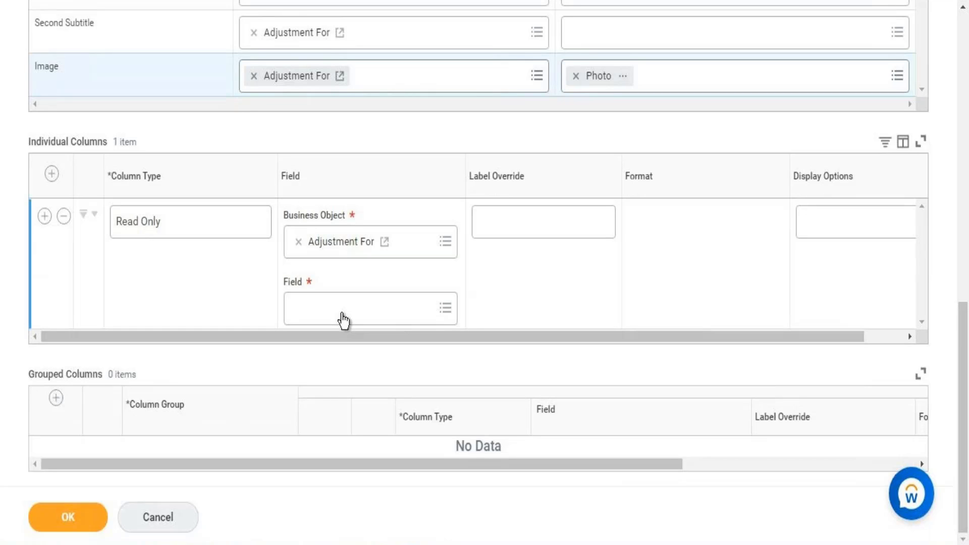
pyautogui.click(343, 320)
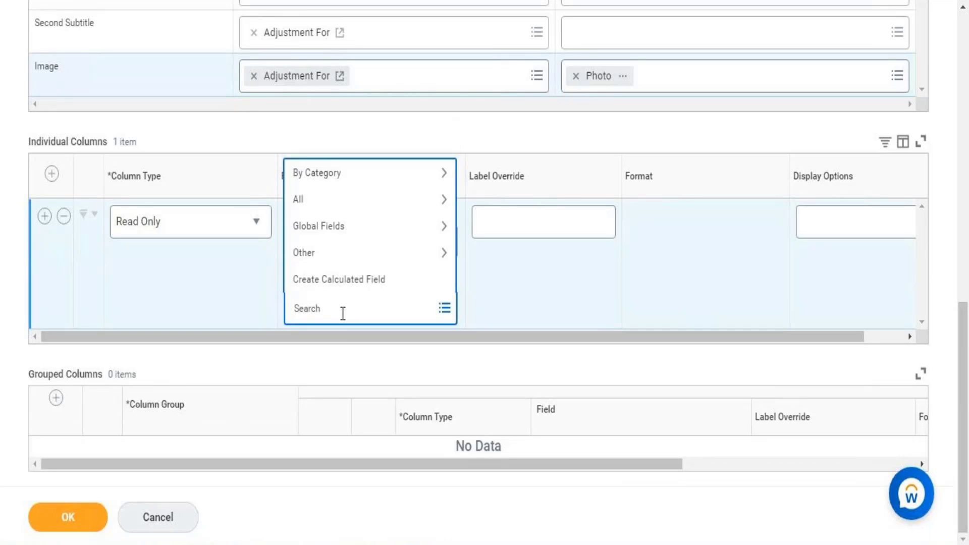
pyautogui.write('Compensa')
pyautogui.hotkey('ctrl', 'a')
pyautogui.press('BackSpace')
pyautogui.write('Annual Basepay')
pyautogui.press('Return')
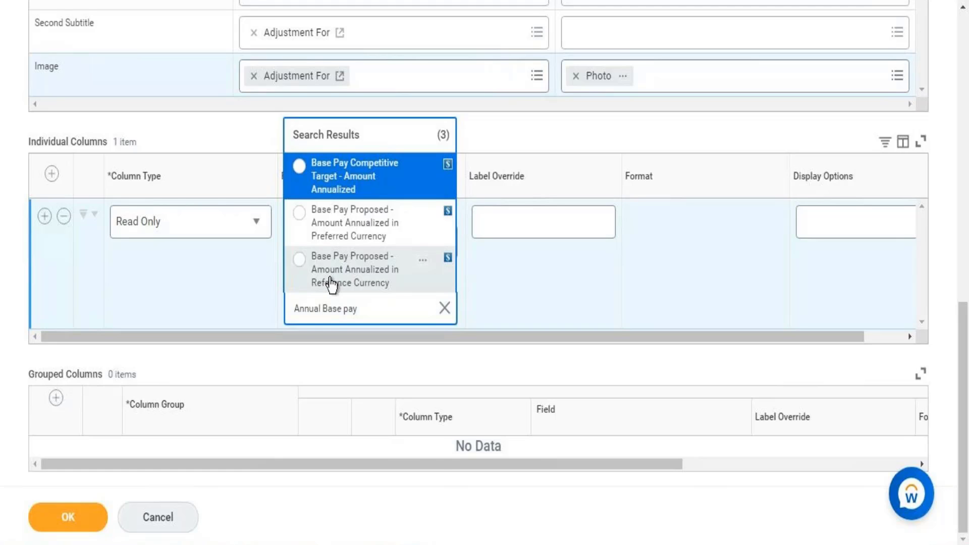
pyautogui.click(330, 283)
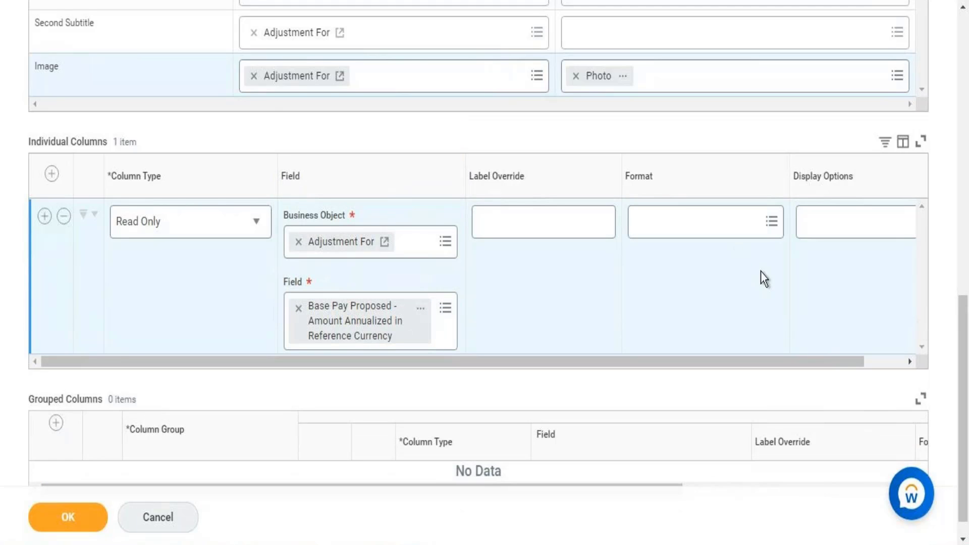
pyautogui.moveTo(967, 329); pyautogui.dragTo(932, 491)
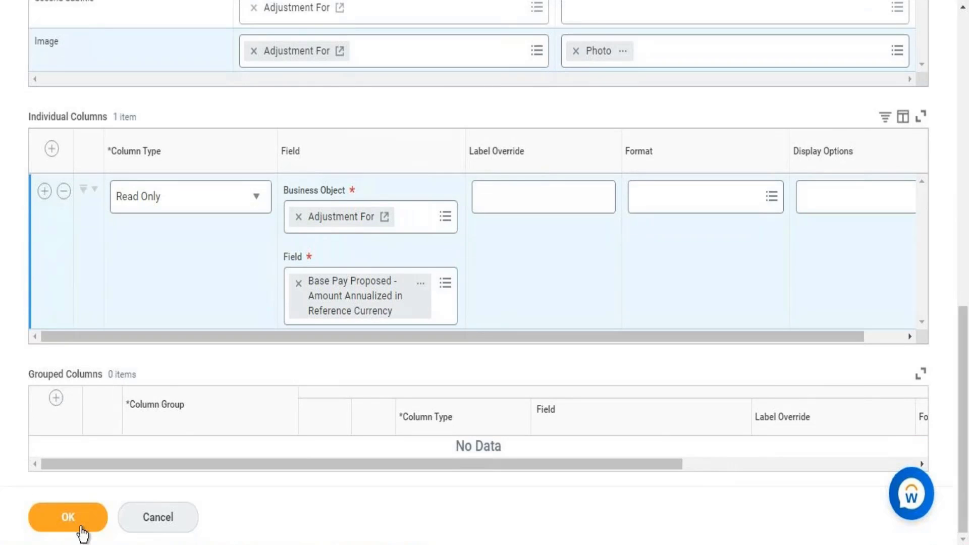
# Save the grid configuration, copy its name, and review compensation review options without choosing one.
pyautogui.click(82, 531)
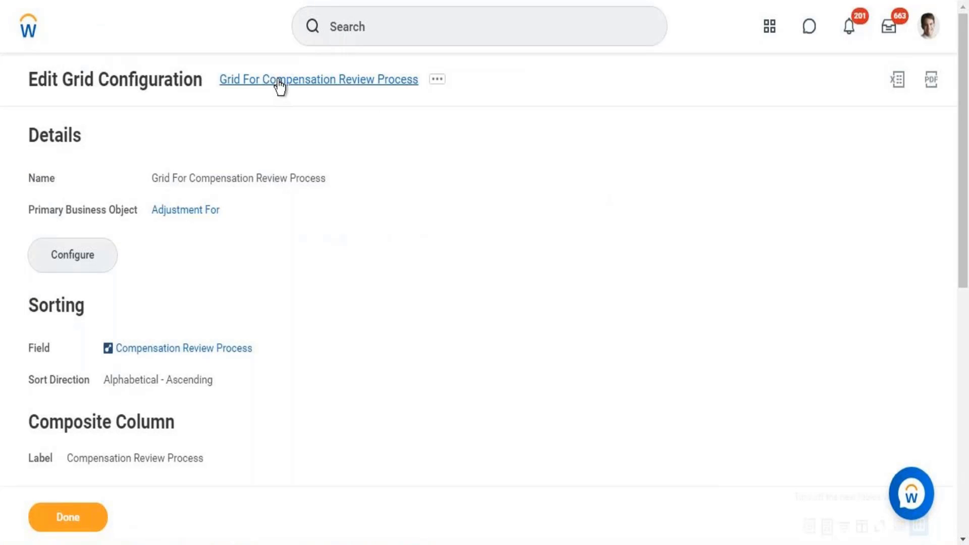
pyautogui.rightClick(279, 81)
pyautogui.click(312, 145)
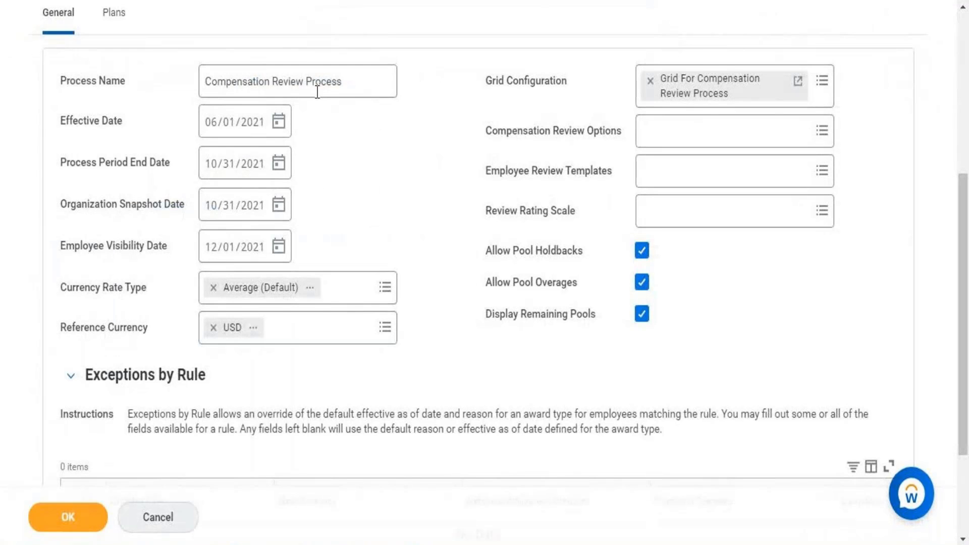
pyautogui.click(660, 135)
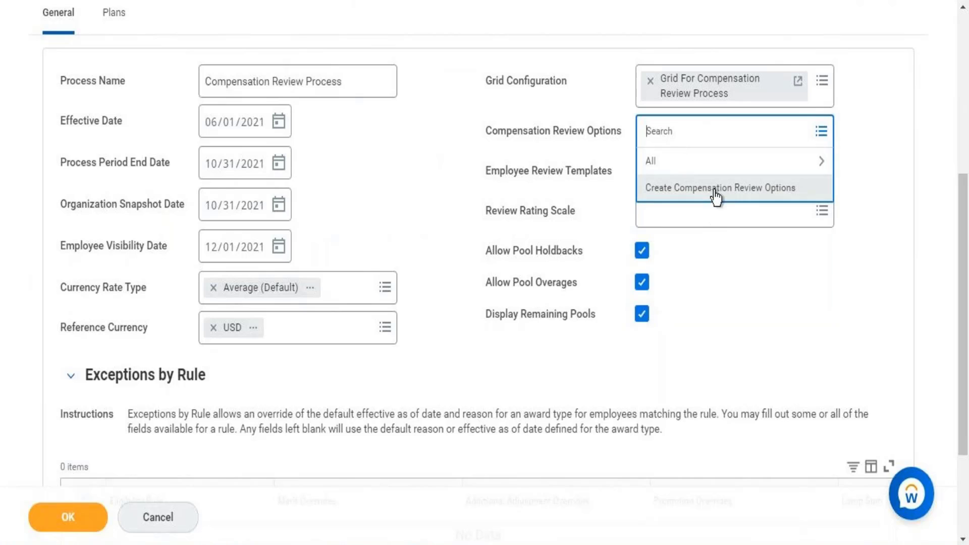
pyautogui.click(684, 167)
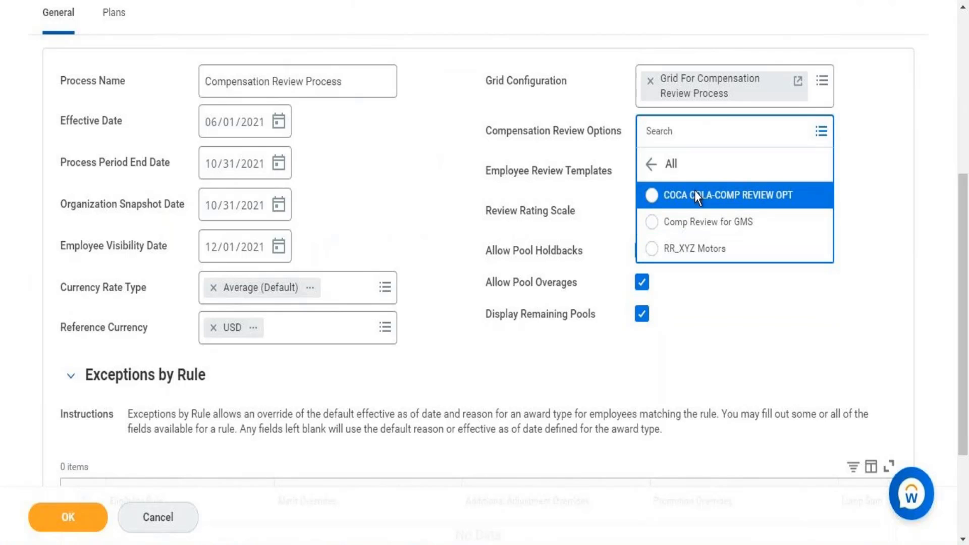
pyautogui.click(450, 187)
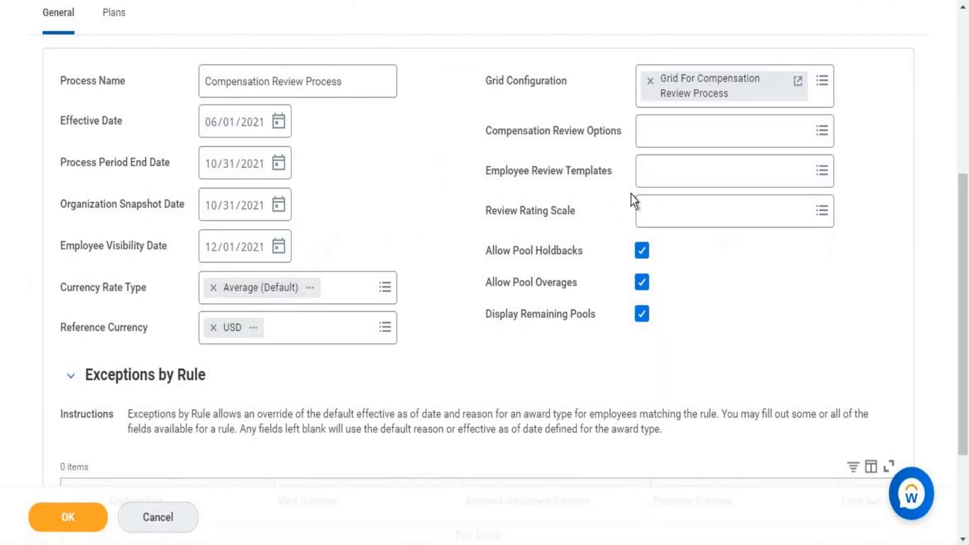
# Set Employee Review Templates to 2015 Performance Appraisal under Annual Performance Review.
pyautogui.click(681, 179)
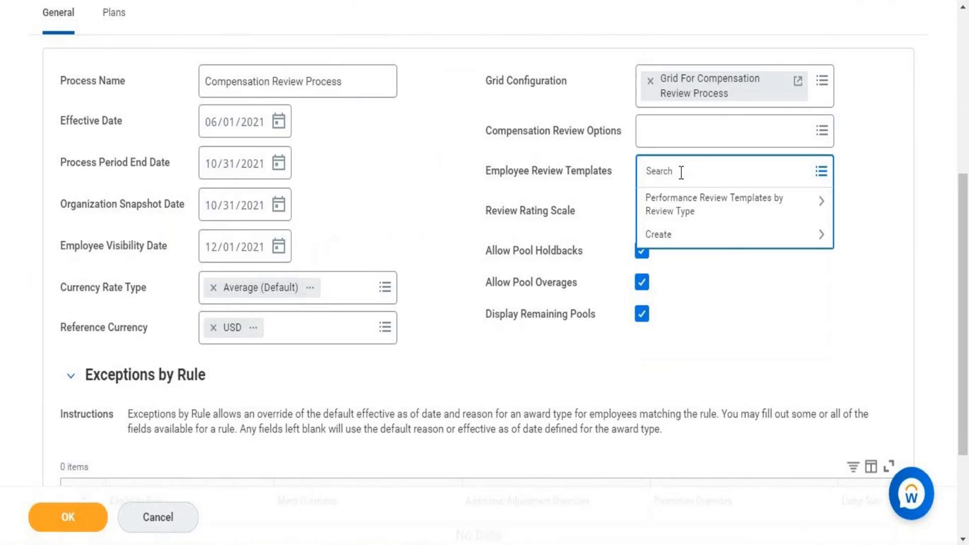
pyautogui.click(707, 204)
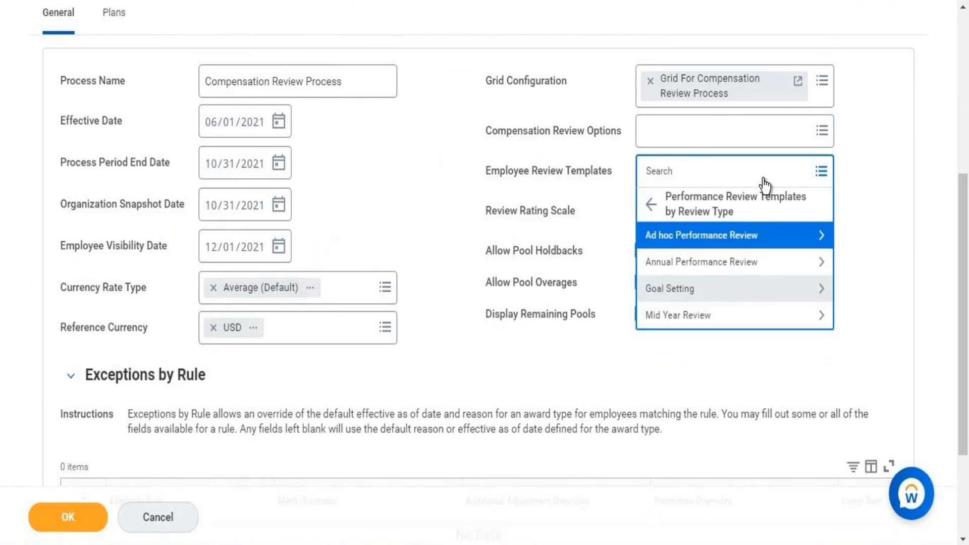
pyautogui.click(723, 268)
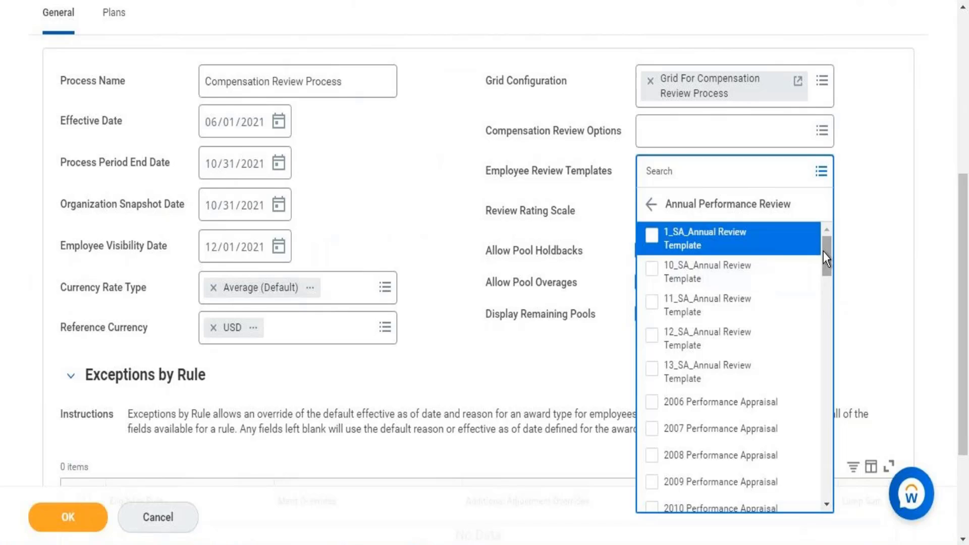
pyautogui.moveTo(823, 252); pyautogui.dragTo(824, 457)
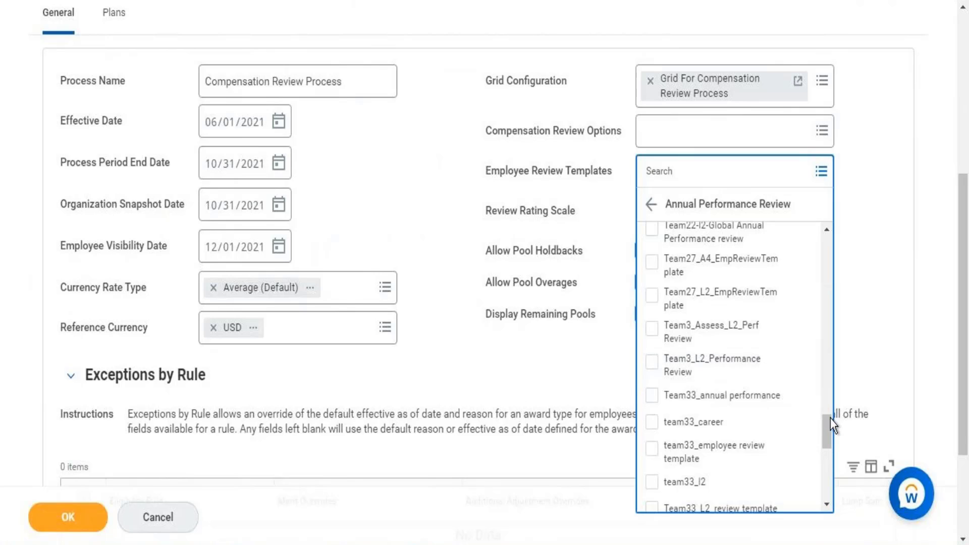
pyautogui.moveTo(828, 425); pyautogui.dragTo(822, 501)
pyautogui.moveTo(826, 420); pyautogui.dragTo(812, 290)
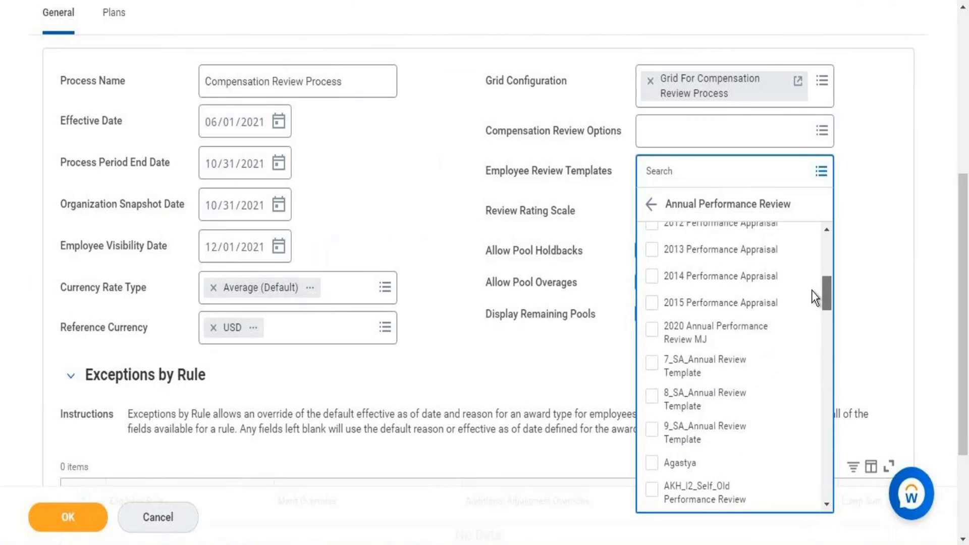
pyautogui.click(712, 305)
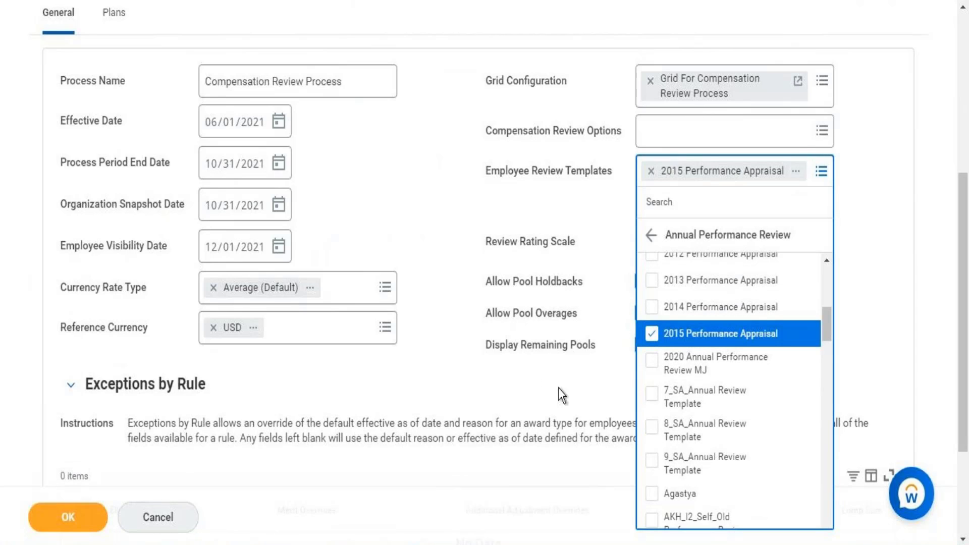
pyautogui.click(561, 395)
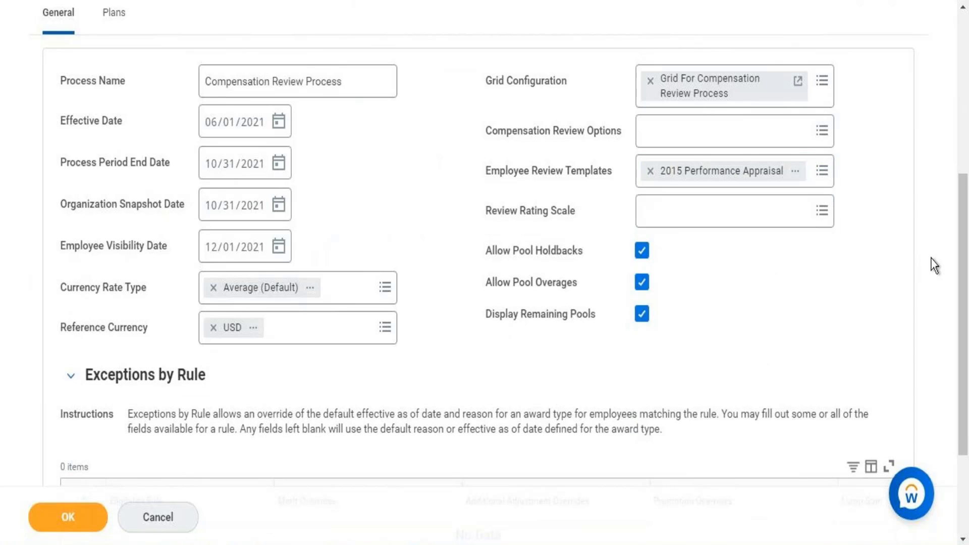
# Pick Overall Rating Scale from All Active Rating Scales for the Review Rating Scale field.
pyautogui.click(728, 214)
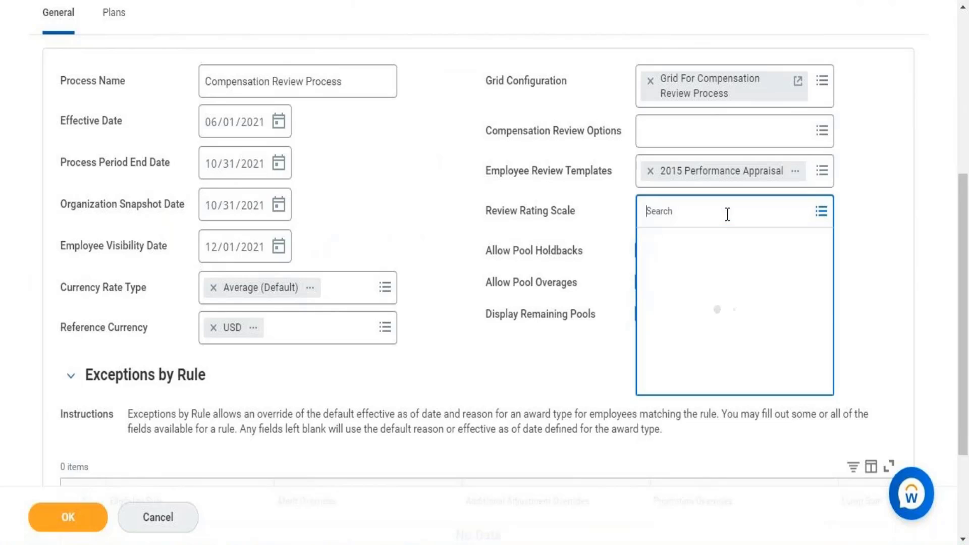
pyautogui.click(746, 277)
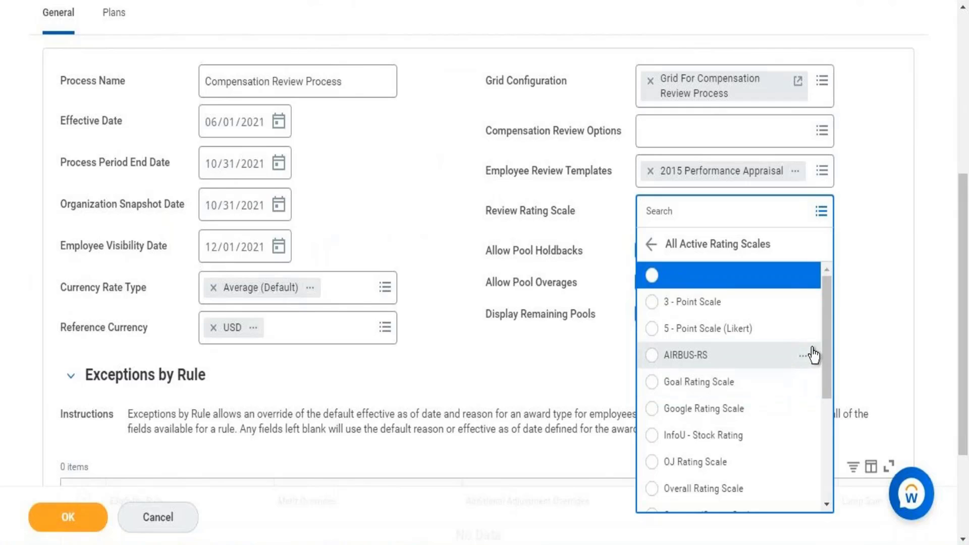
pyautogui.scroll(-1, 825, 399)
pyautogui.scroll(-4, 824, 404)
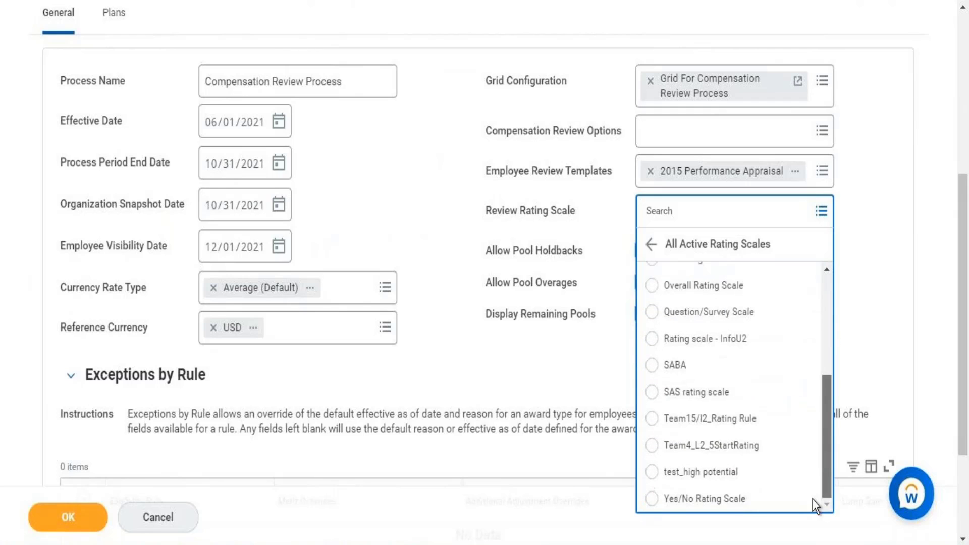
pyautogui.scroll(1, 811, 407)
pyautogui.scroll(-2, 768, 384)
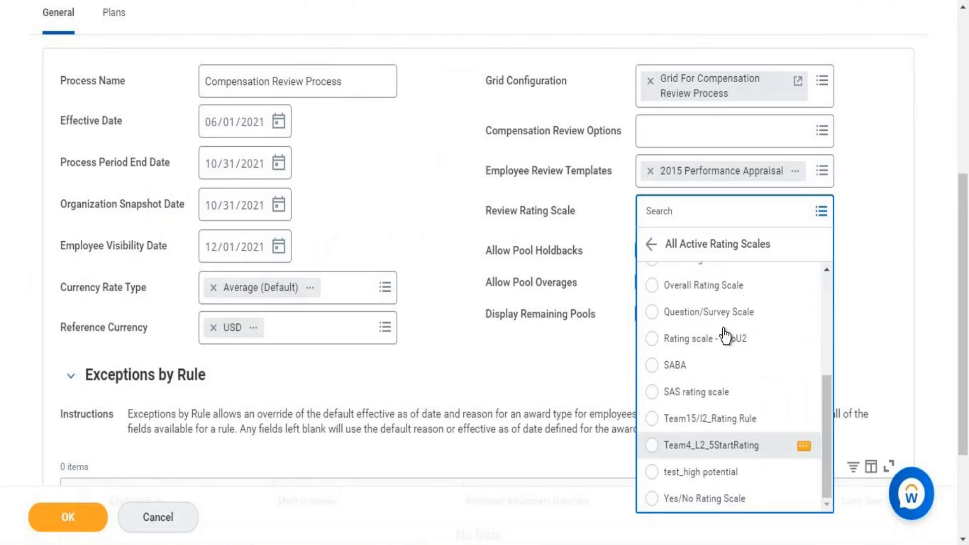
pyautogui.click(706, 288)
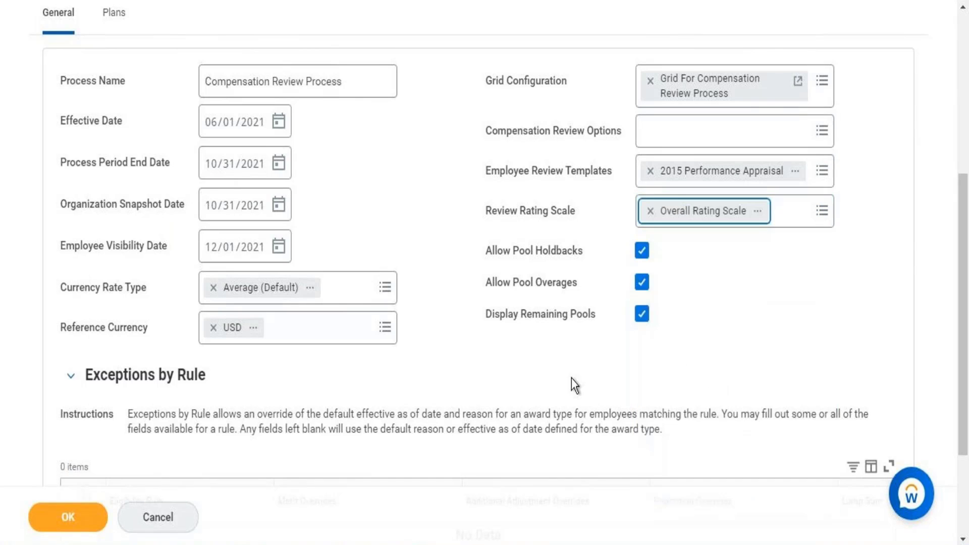
pyautogui.scroll(-3, 959, 348)
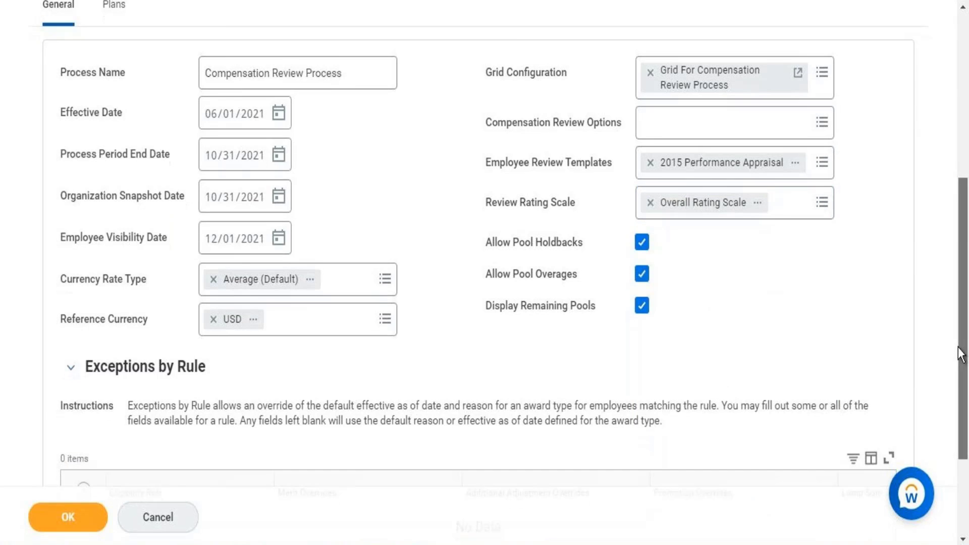
pyautogui.scroll(8, 941, 245)
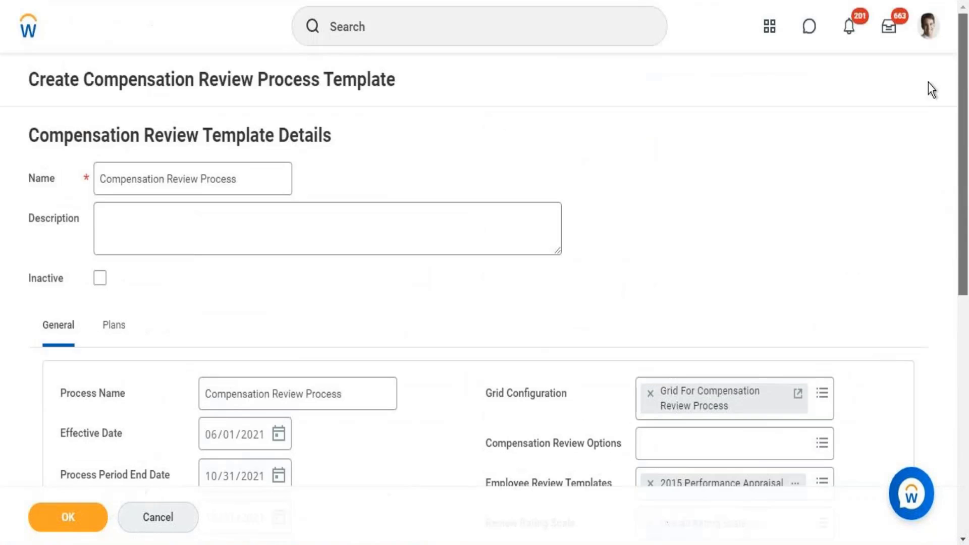
pyautogui.scroll(-3, 947, 276)
pyautogui.scroll(-4, 947, 277)
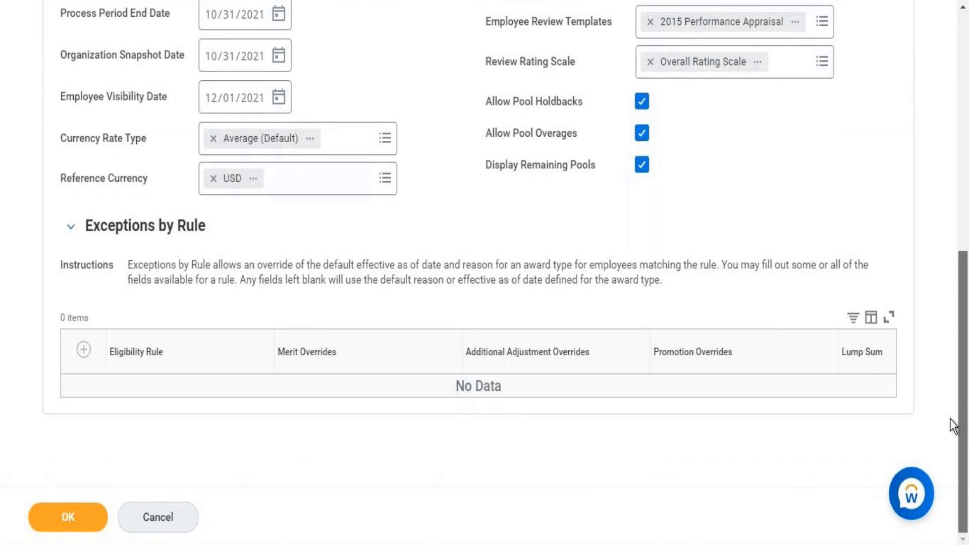
# Submit the Create Compensation Review Process Template form and begin a new task search.
pyautogui.click(89, 517)
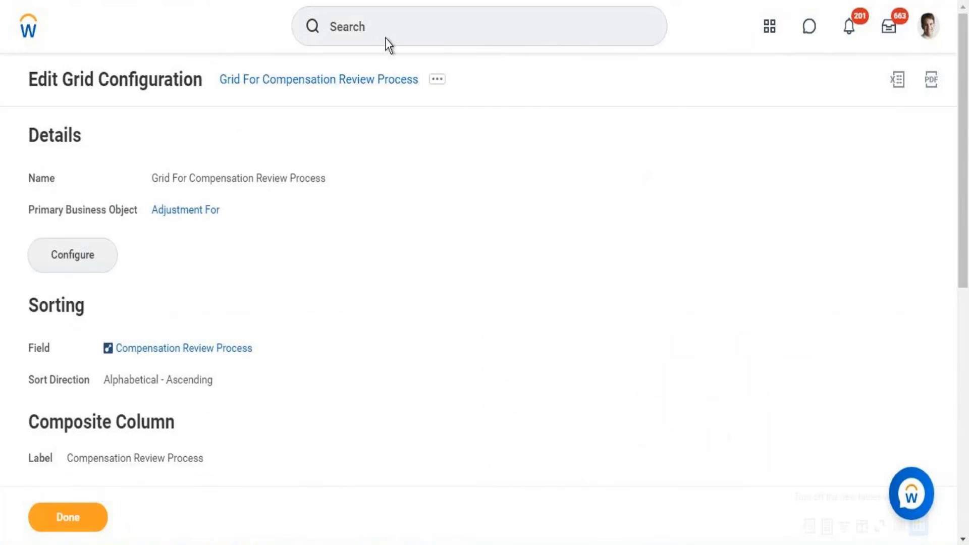
pyautogui.click(385, 38)
pyautogui.write('i')
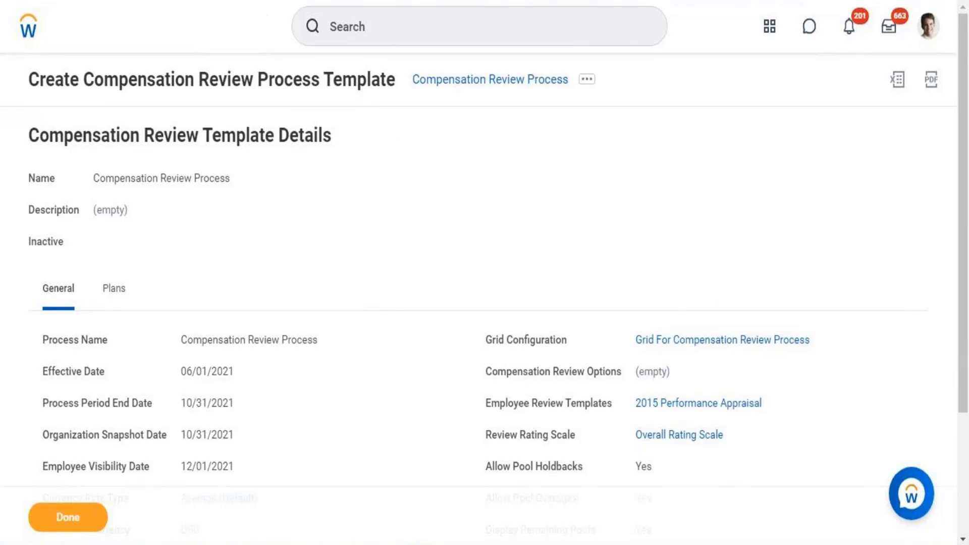
pyautogui.click(331, 26)
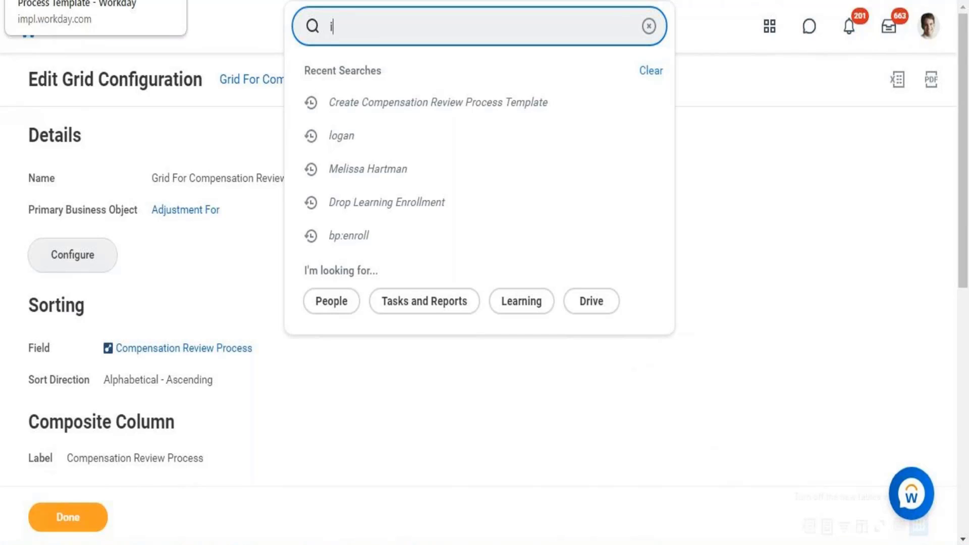
pyautogui.click(96, 1)
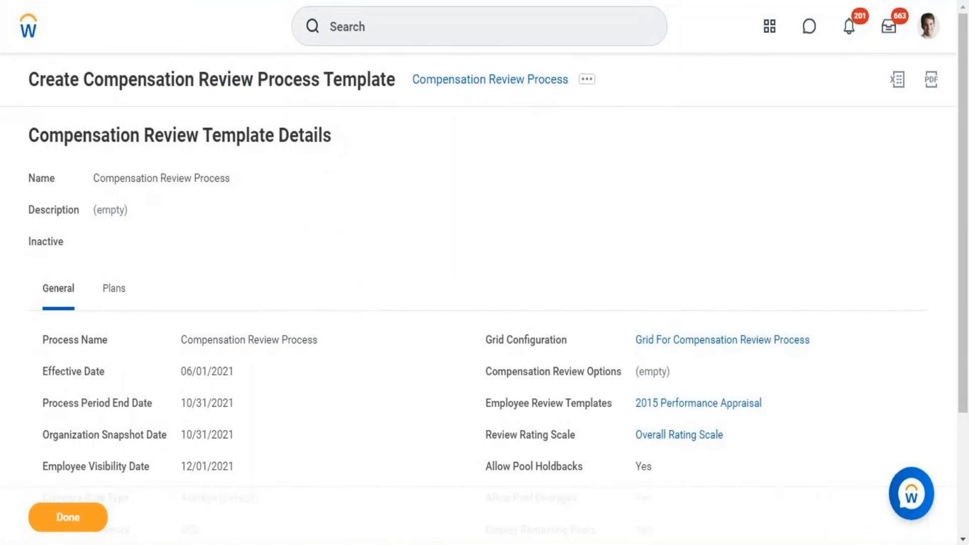